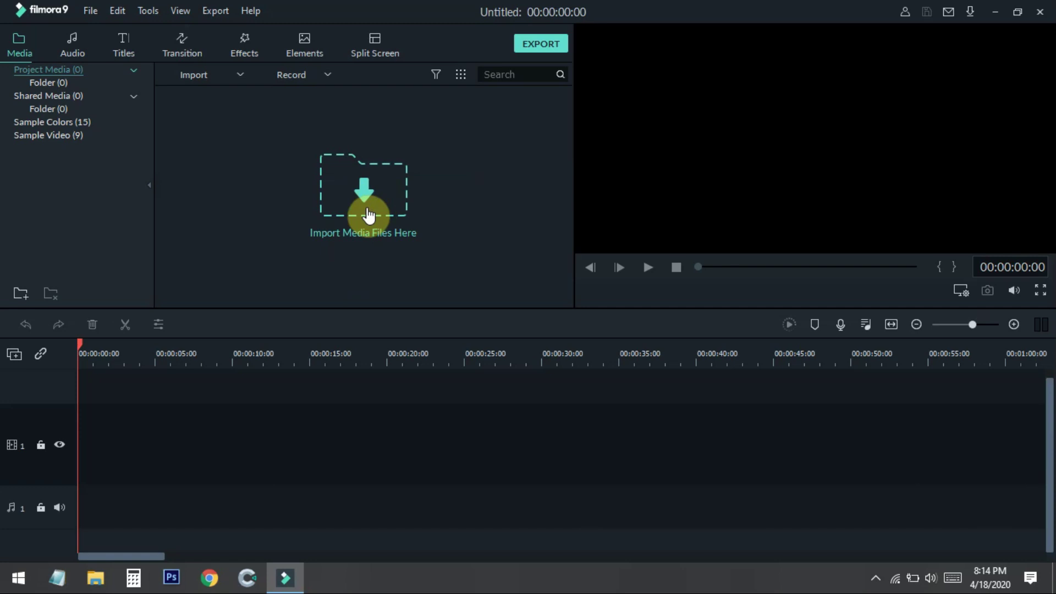
Step: Import all five media files from the Logo Reval folder on the Desktop into the project
{"action": "left_click", "coordinate": [368, 212]}
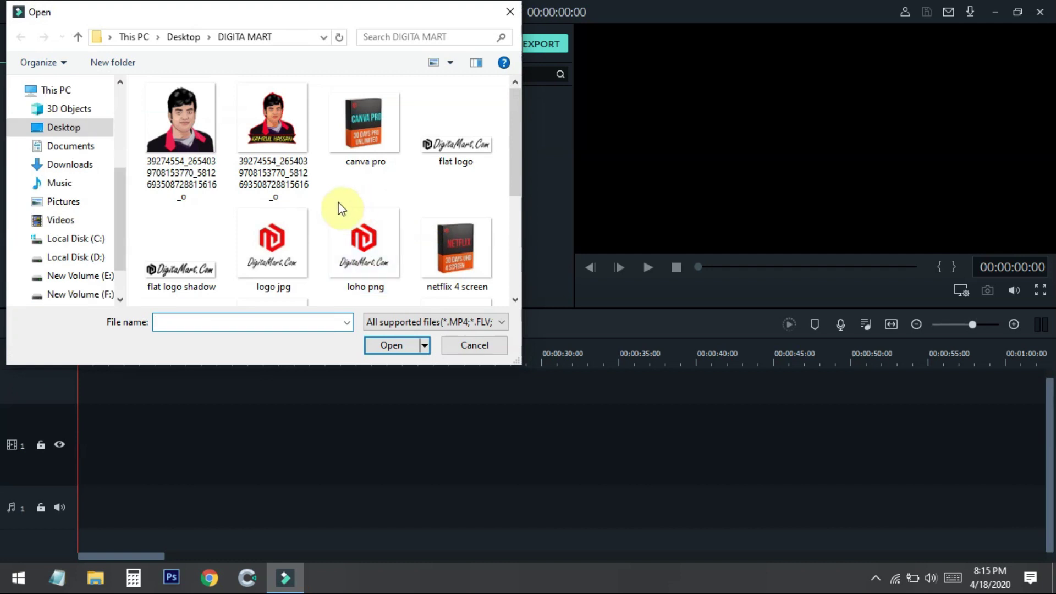
{"action": "left_click", "coordinate": [64, 127]}
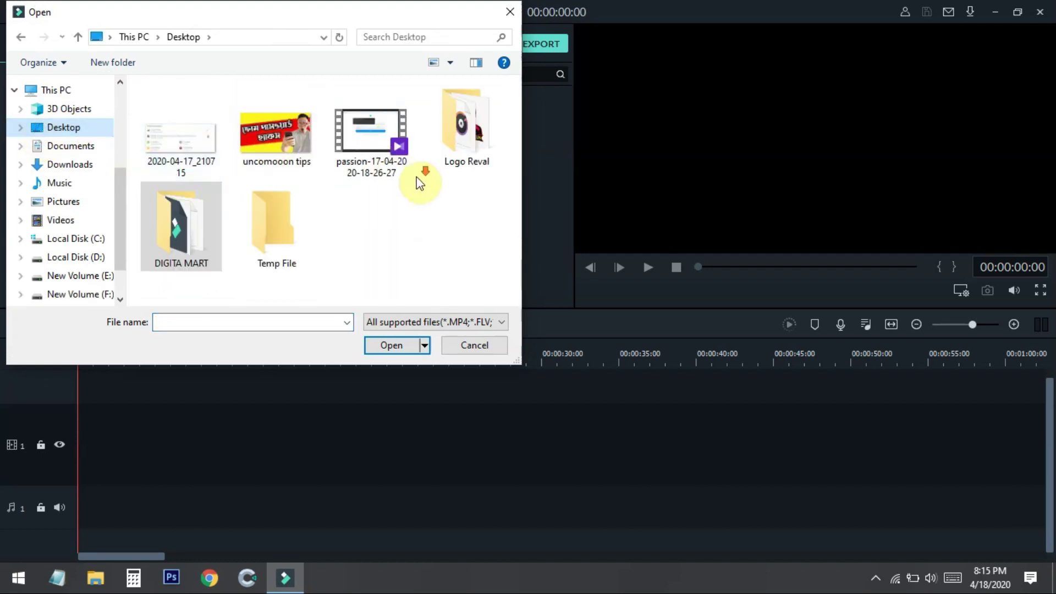
{"action": "double_click", "coordinate": [467, 144]}
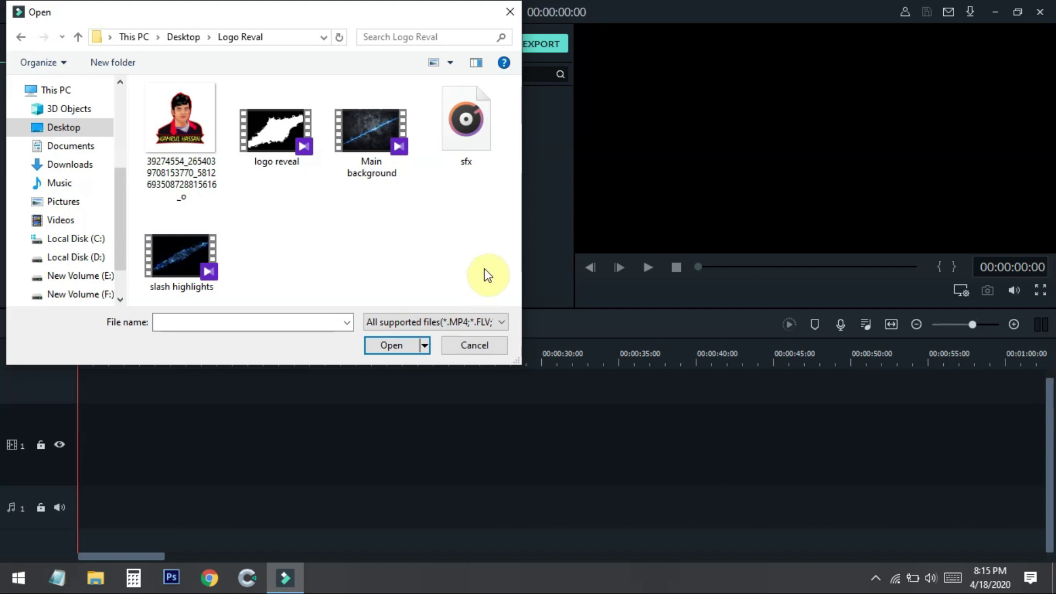
{"action": "left_click_drag", "start_coordinate": [484, 268], "coordinate": [133, 104]}
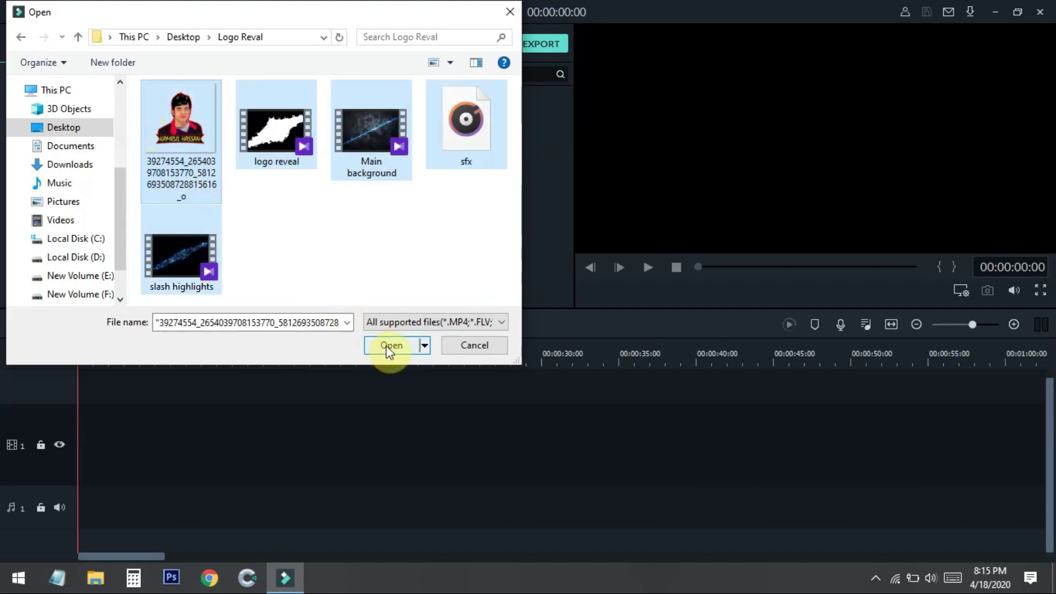
{"action": "left_click", "coordinate": [386, 346]}
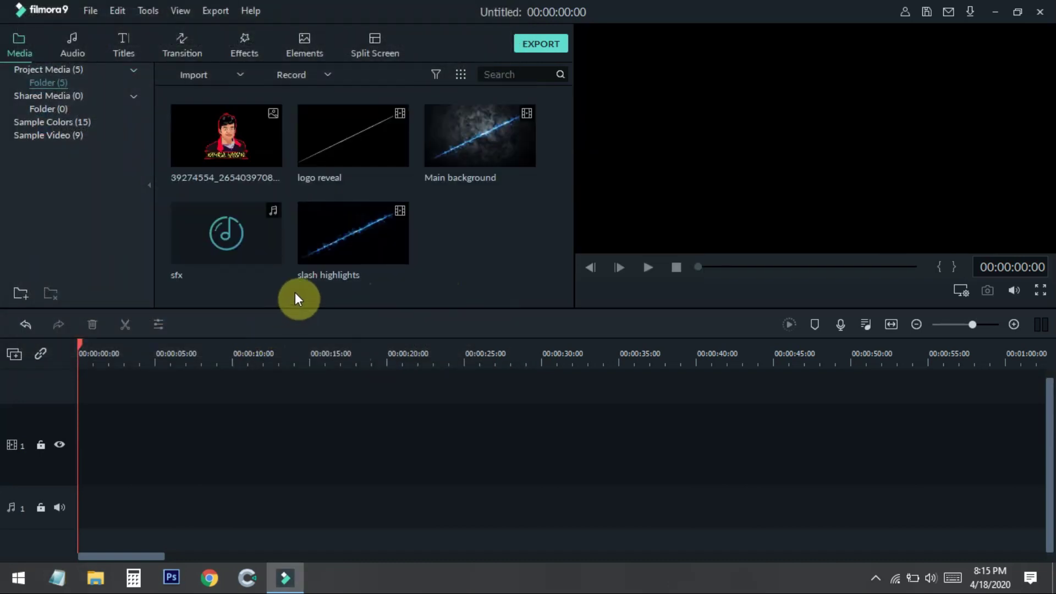
Step: Place sfx on audio track 1 and Main background on video track 1 from the start, matching the project settings to the media
{"action": "left_click", "coordinate": [265, 262]}
{"action": "left_click_drag", "start_coordinate": [265, 262], "coordinate": [82, 509]}
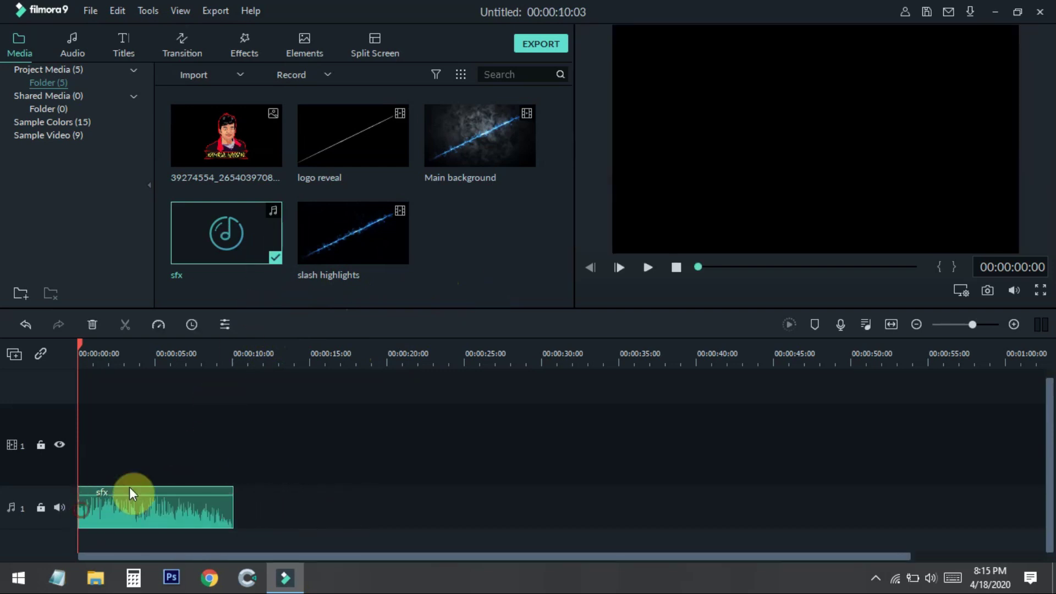
{"action": "left_click", "coordinate": [490, 243]}
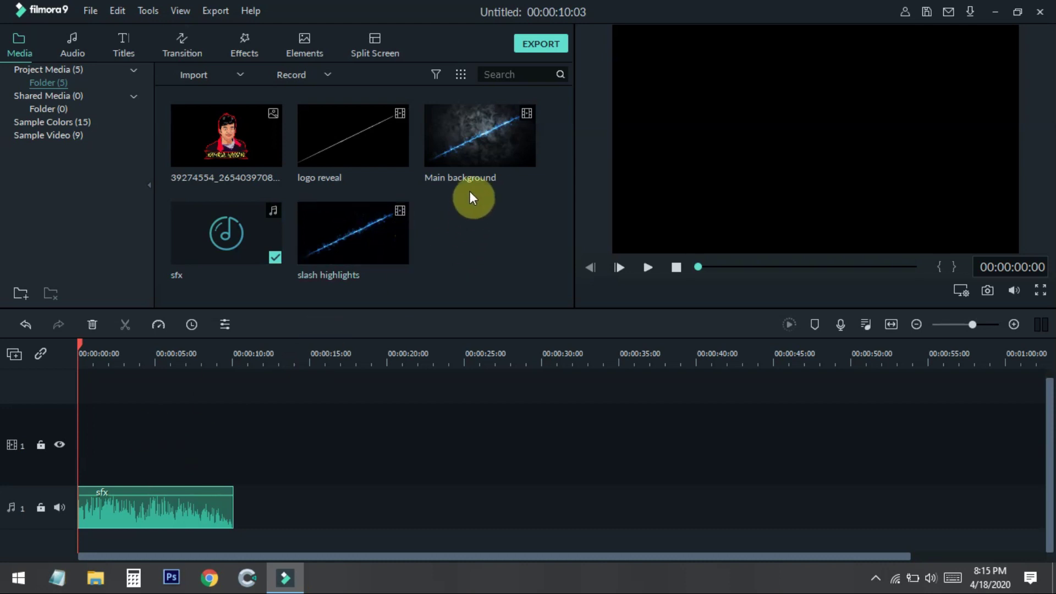
{"action": "left_click", "coordinate": [477, 158]}
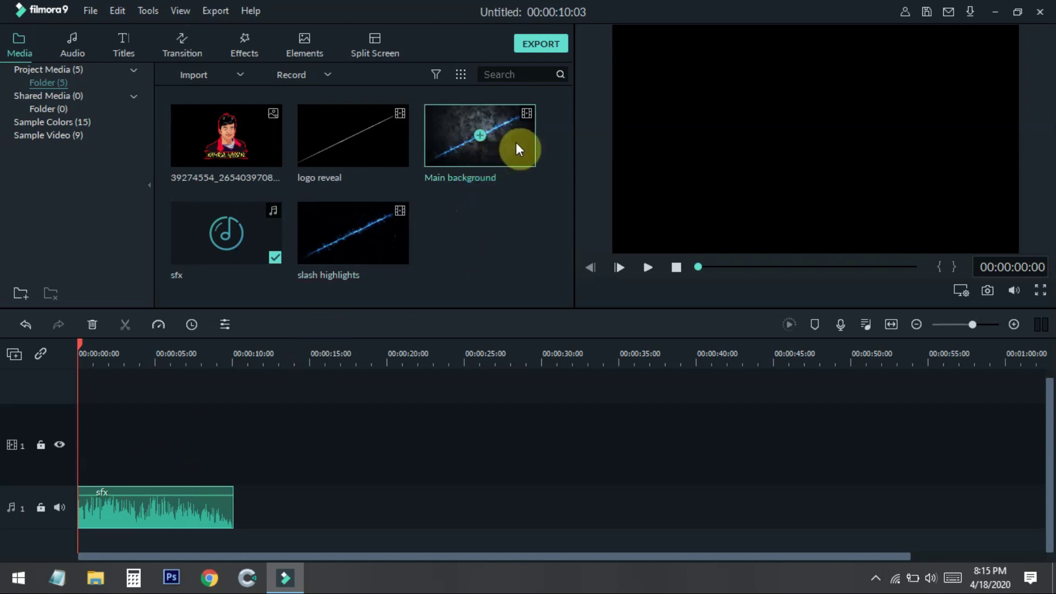
{"action": "left_click_drag", "start_coordinate": [516, 143], "coordinate": [90, 441]}
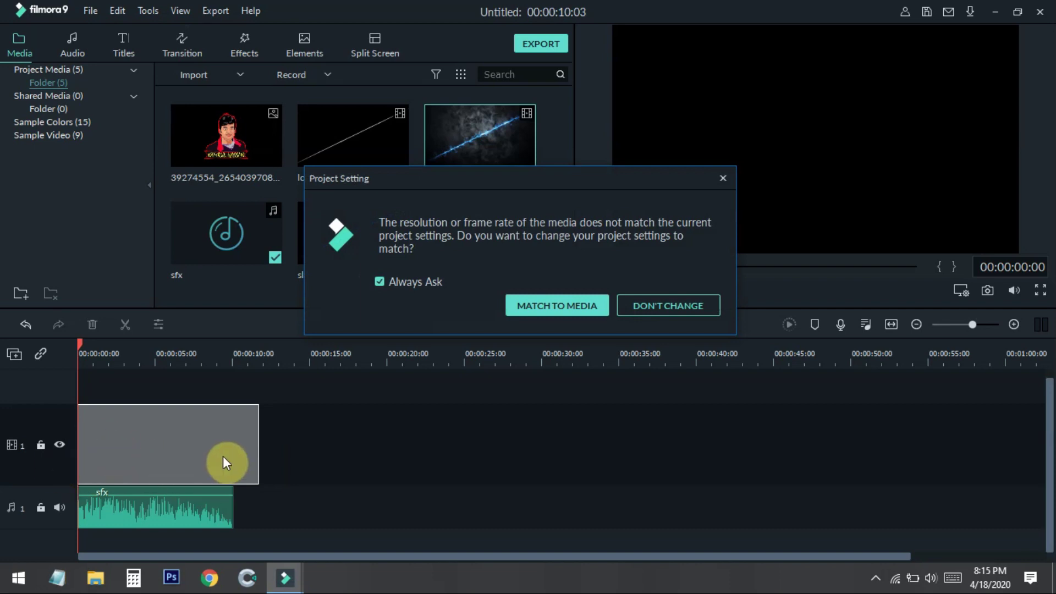
{"action": "left_click", "coordinate": [590, 305]}
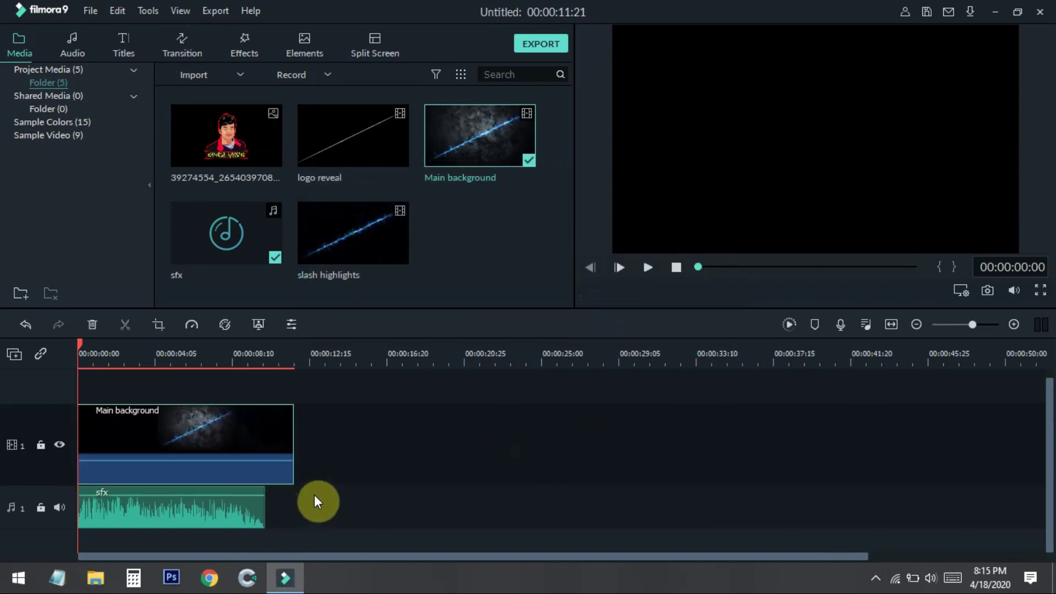
Step: Place the portrait logo image on video track 2 above the background, starting at 00:00:02:21
{"action": "left_click", "coordinate": [653, 269]}
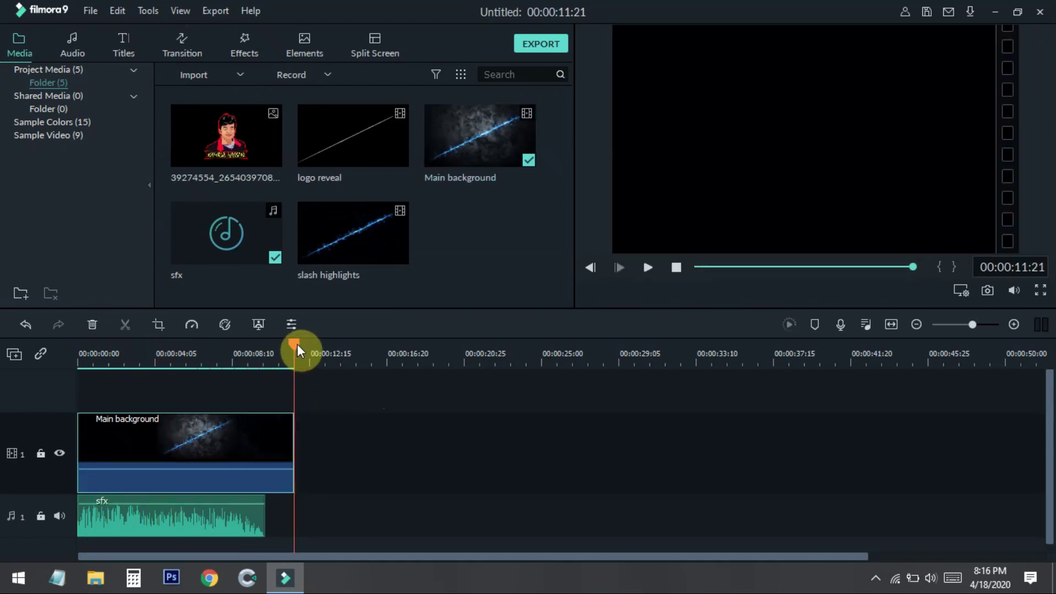
{"action": "left_click_drag", "start_coordinate": [297, 344], "coordinate": [124, 361]}
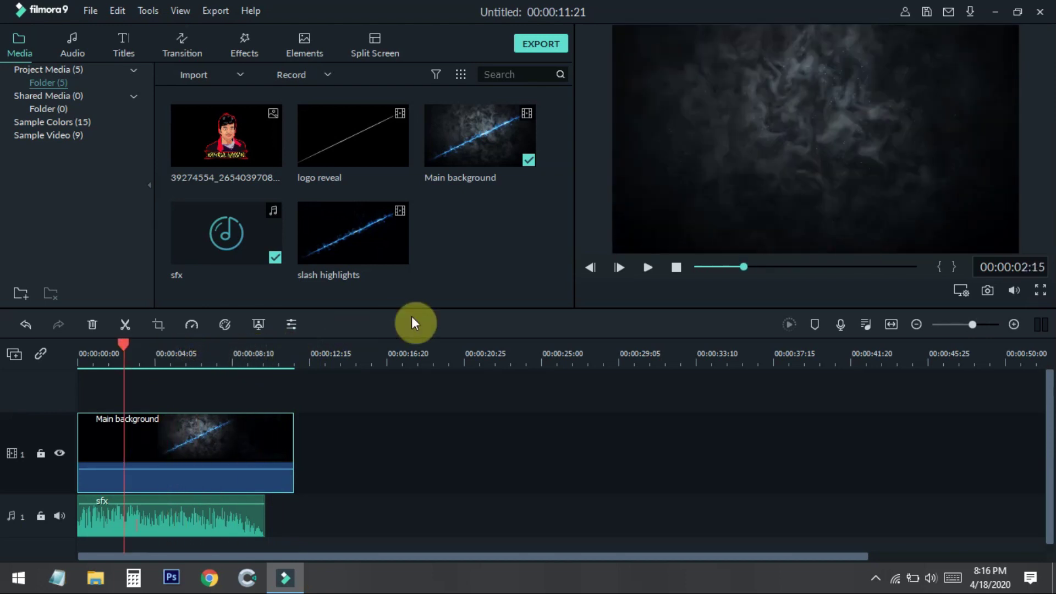
{"action": "left_click", "coordinate": [616, 267]}
{"action": "left_click", "coordinate": [616, 267]}
{"action": "left_click", "coordinate": [616, 268]}
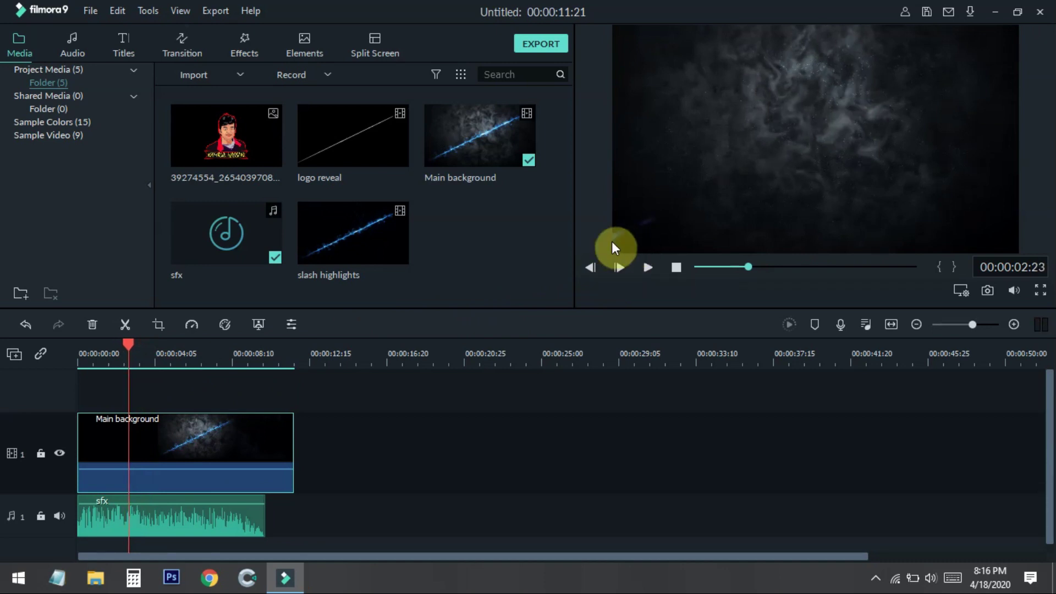
{"action": "left_click", "coordinate": [589, 267]}
{"action": "left_click", "coordinate": [590, 267]}
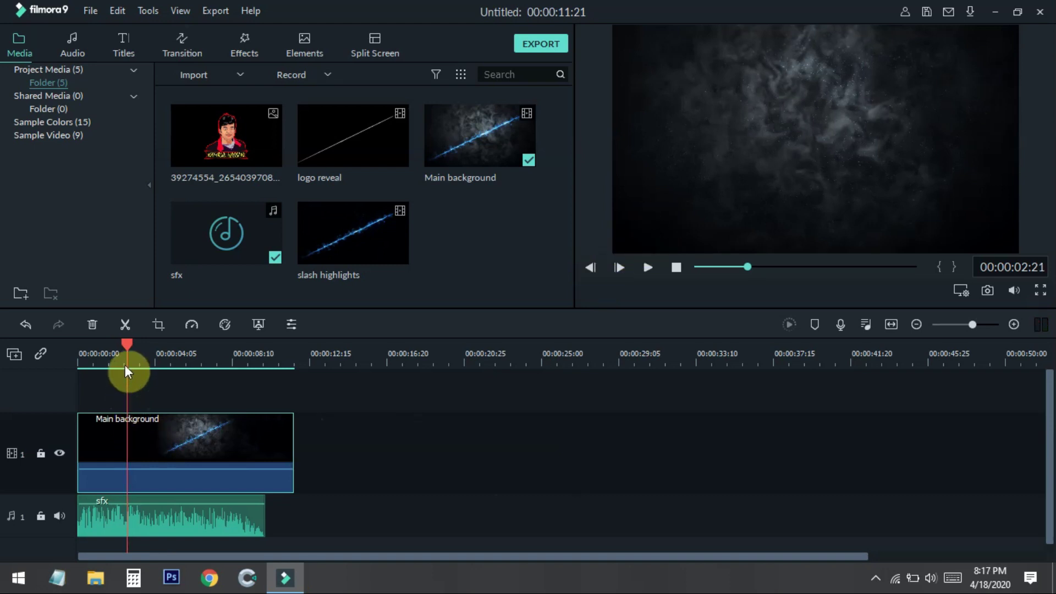
{"action": "mouse_move", "coordinate": [258, 153]}
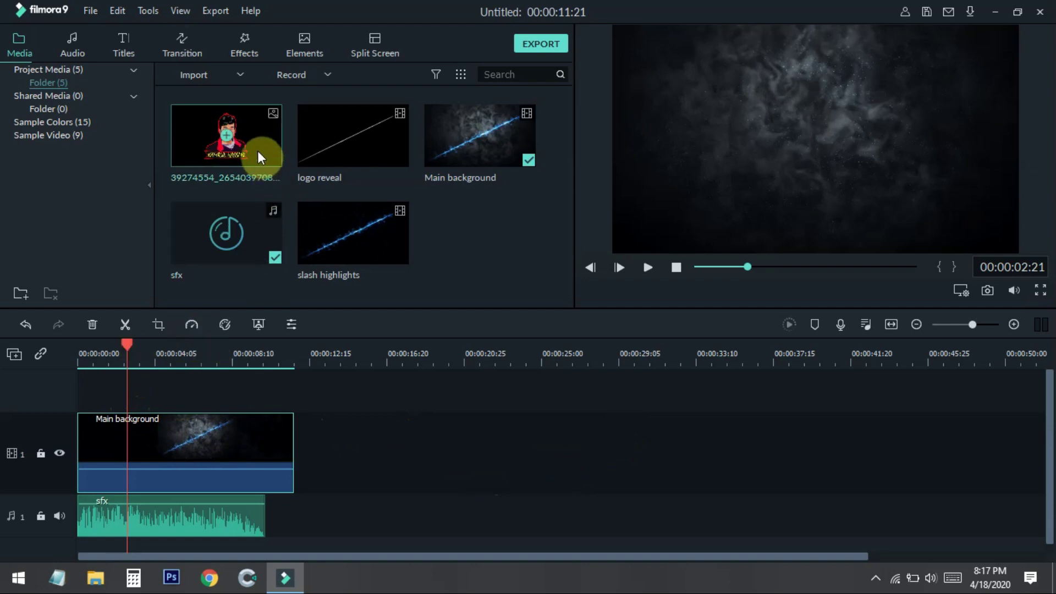
{"action": "left_click_drag", "start_coordinate": [258, 154], "coordinate": [144, 406]}
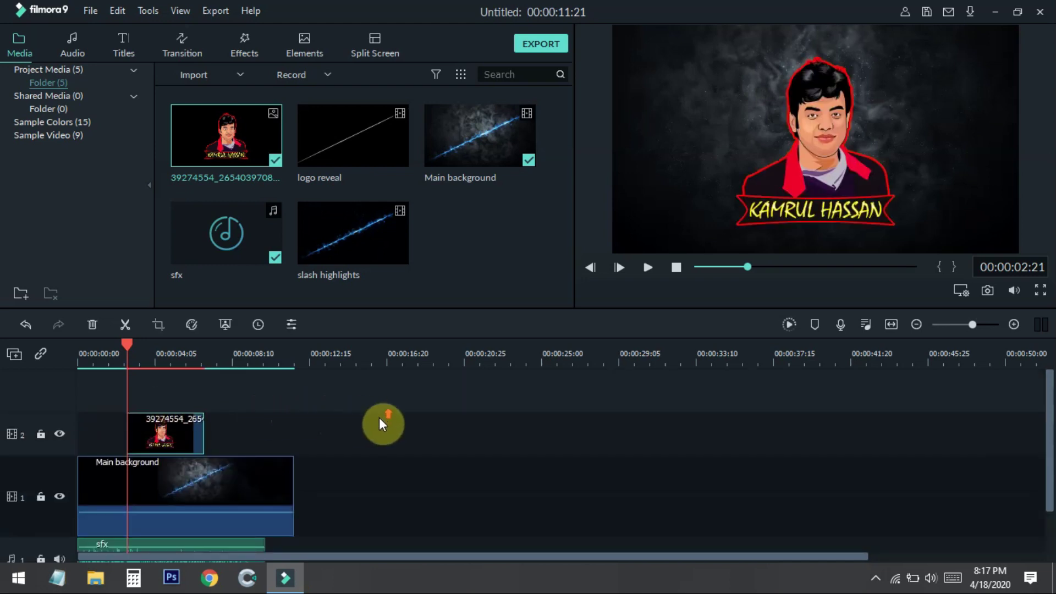
Step: Scale the portrait logo down to about three quarters of the frame height and keep it centred in the frame
{"action": "left_click", "coordinate": [830, 176]}
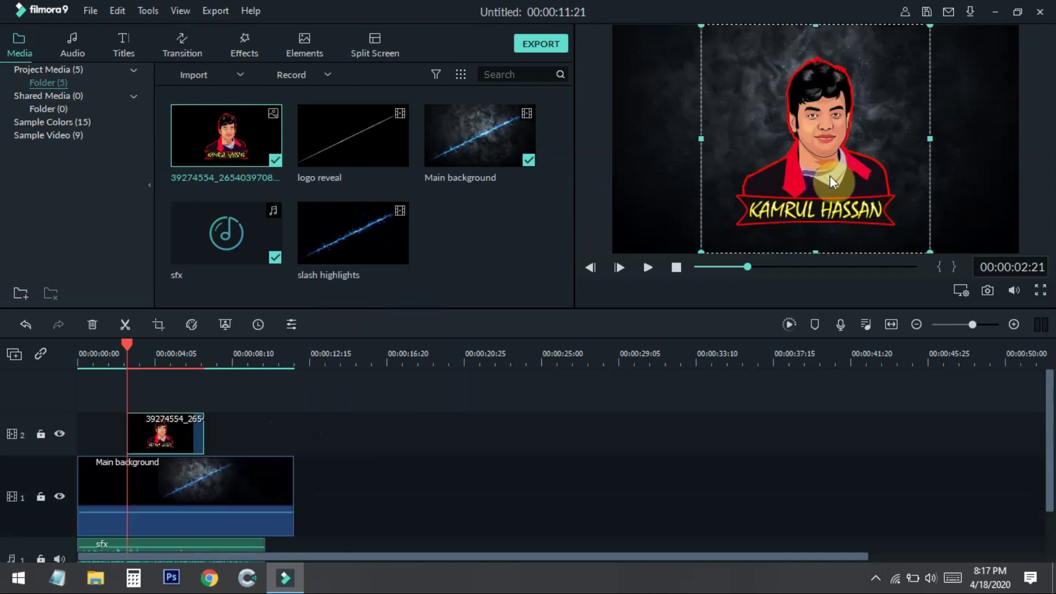
{"action": "left_click_drag", "start_coordinate": [929, 251], "coordinate": [902, 225]}
{"action": "mouse_move", "coordinate": [850, 181]}
{"action": "left_mouse_down"}
{"action": "mouse_move", "coordinate": [824, 182]}
{"action": "mouse_move", "coordinate": [846, 182]}
{"action": "left_mouse_up"}
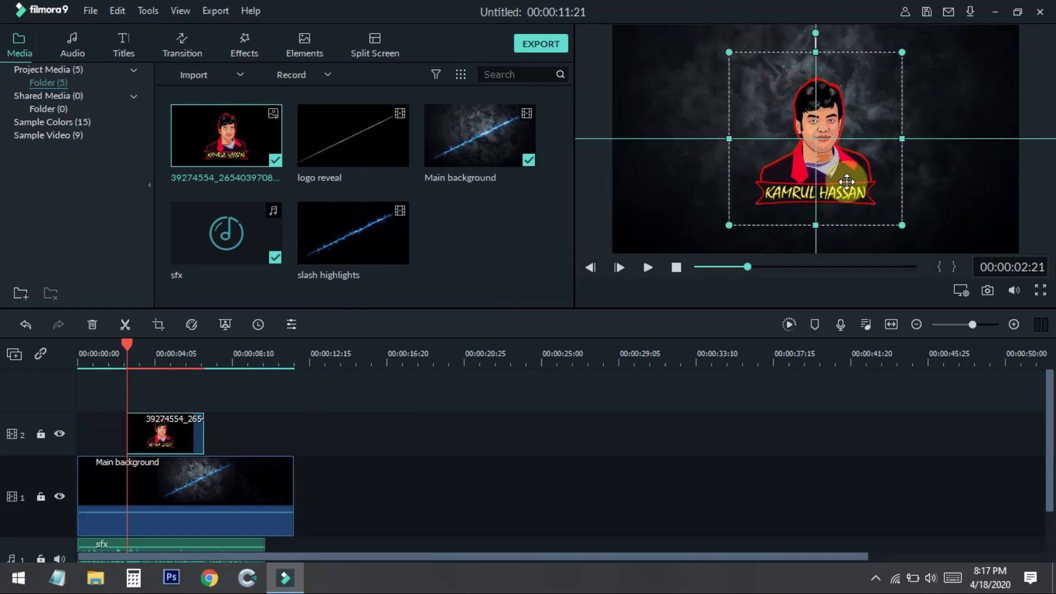
{"action": "left_click", "coordinate": [174, 406]}
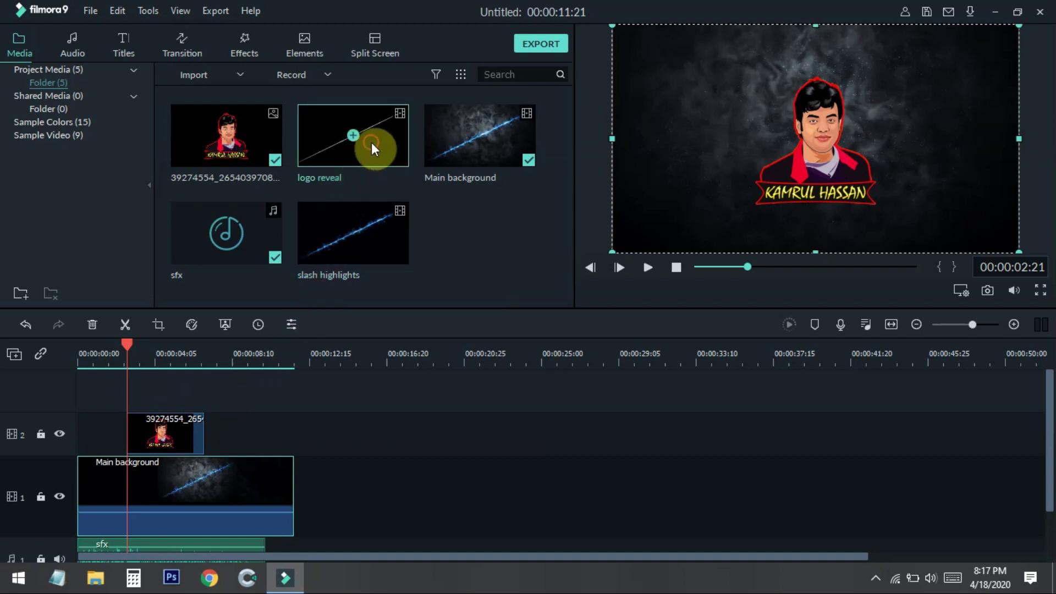
Step: Add logo reveal on track 3 starting at 00:00:02:21 and slash highlights on track 4 from the start of the timeline
{"action": "left_click_drag", "start_coordinate": [372, 145], "coordinate": [137, 393]}
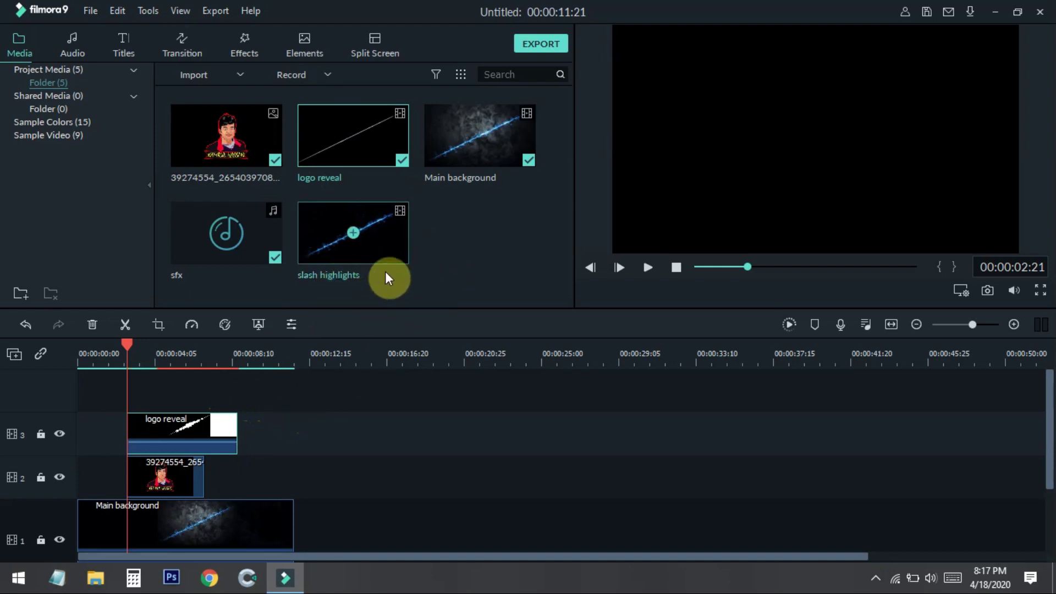
{"action": "left_click_drag", "start_coordinate": [395, 231], "coordinate": [81, 406]}
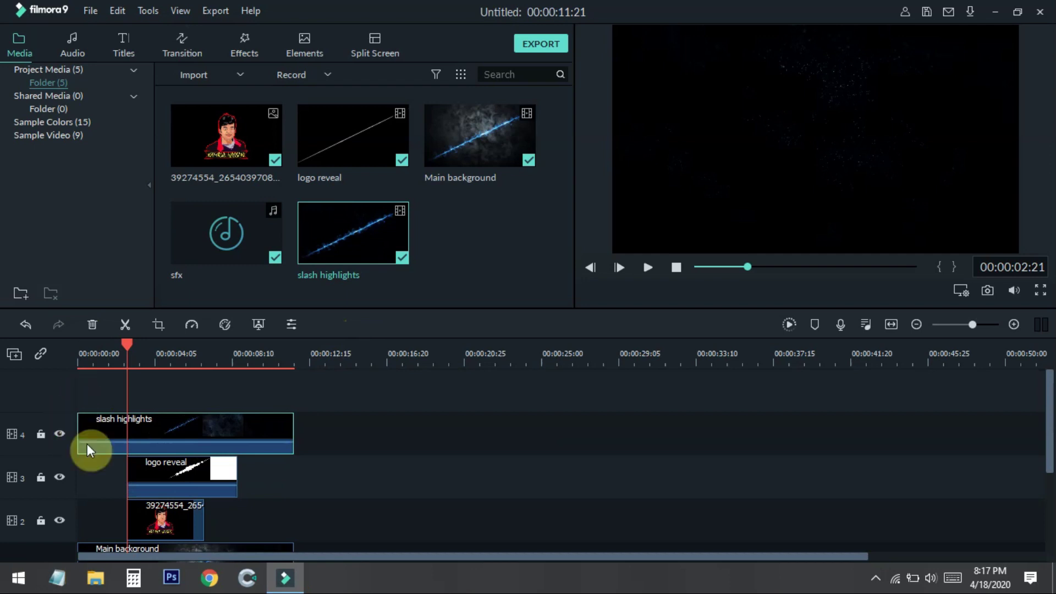
{"action": "scroll", "coordinate": [354, 424], "scroll_direction": "down", "scroll_amount": 2}
{"action": "scroll", "coordinate": [354, 424], "scroll_direction": "up", "scroll_amount": 2}
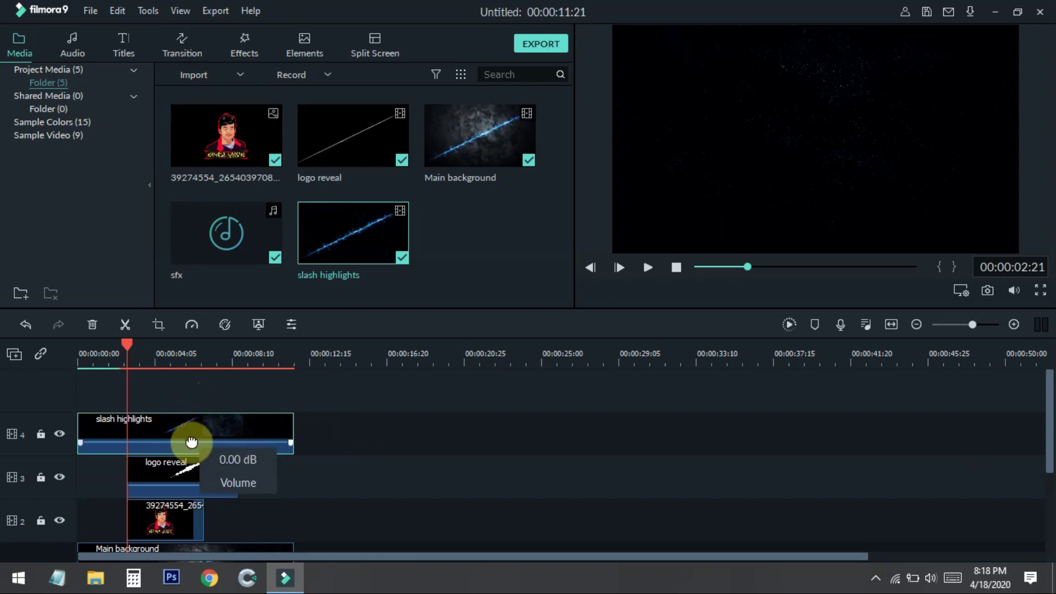
Step: Split the slash highlights clip at 00:00:04:22 and delete the part after the cut
{"action": "left_click_drag", "start_coordinate": [130, 361], "coordinate": [189, 360]}
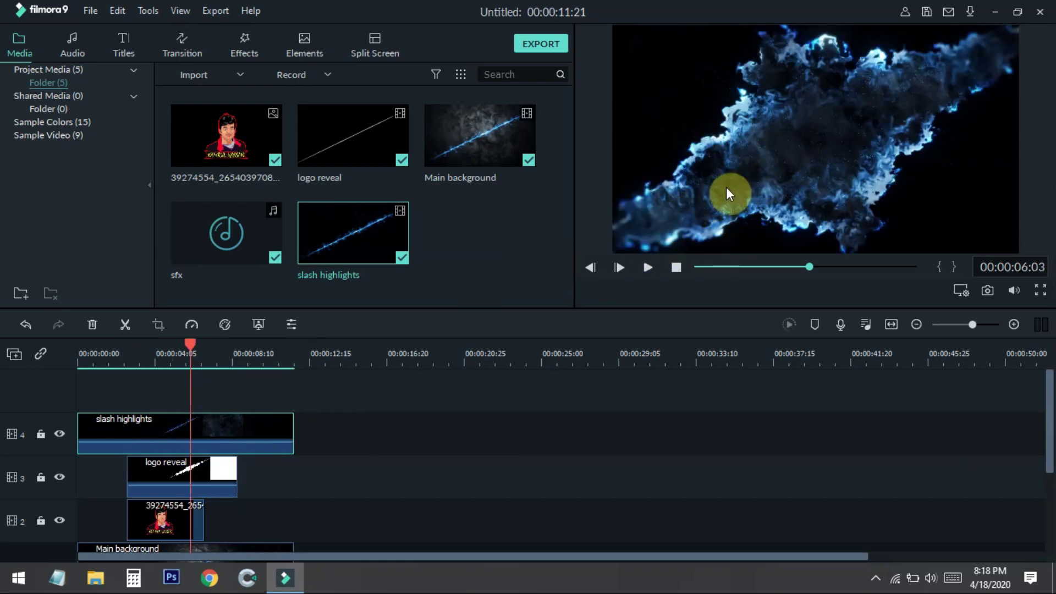
{"action": "left_click", "coordinate": [176, 361]}
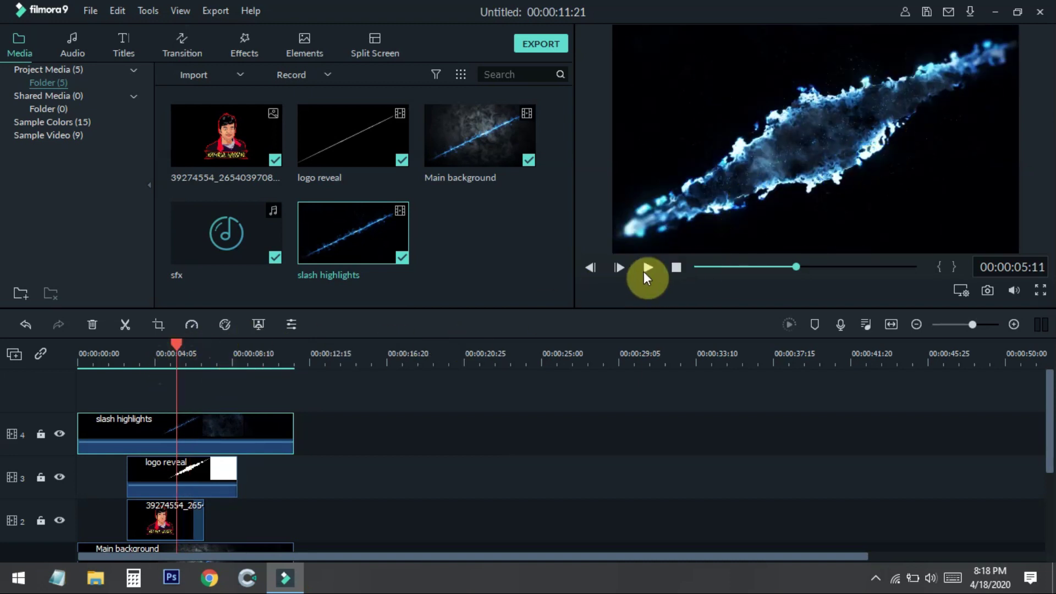
{"action": "left_click", "coordinate": [588, 269]}
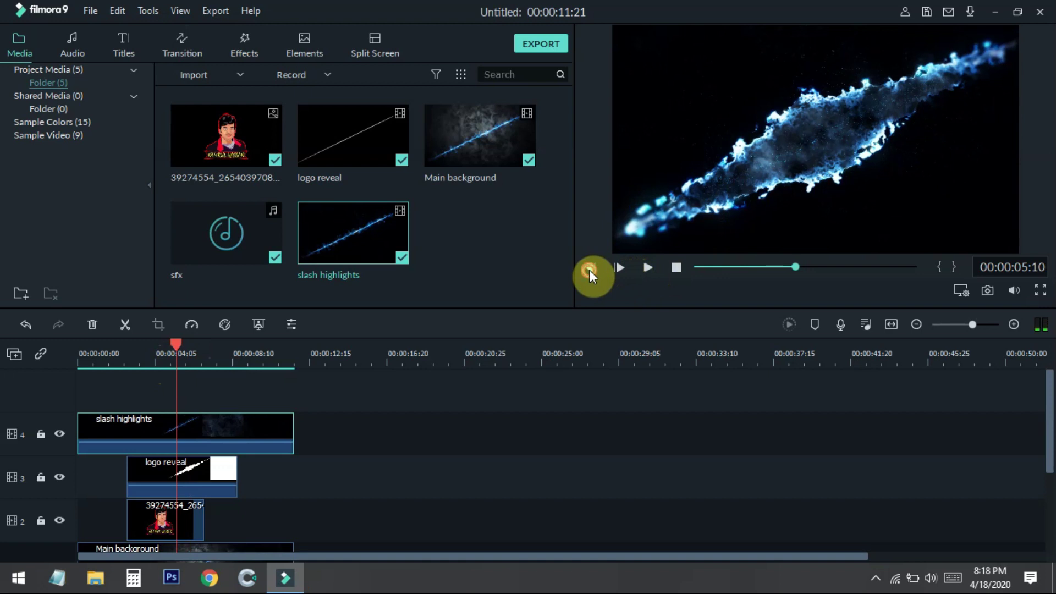
{"action": "left_click", "coordinate": [589, 270]}
{"action": "left_click", "coordinate": [589, 270]}
{"action": "left_click", "coordinate": [589, 270]}
{"action": "left_click", "coordinate": [589, 270]}
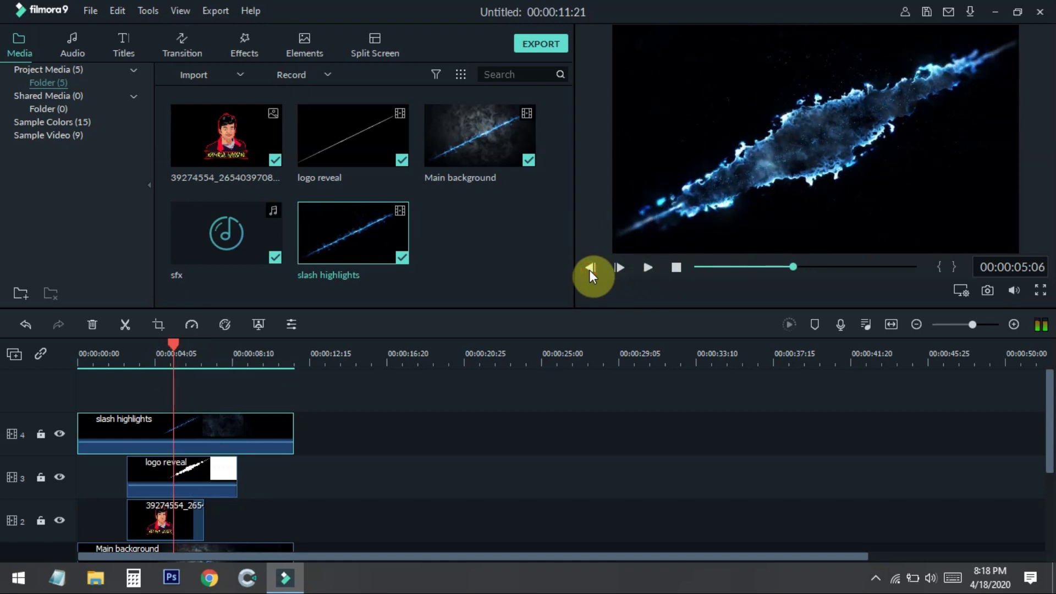
{"action": "left_click", "coordinate": [589, 269]}
{"action": "left_click", "coordinate": [589, 269]}
{"action": "left_click", "coordinate": [588, 270]}
{"action": "left_click", "coordinate": [589, 270]}
{"action": "left_click", "coordinate": [589, 269]}
{"action": "left_click", "coordinate": [589, 269]}
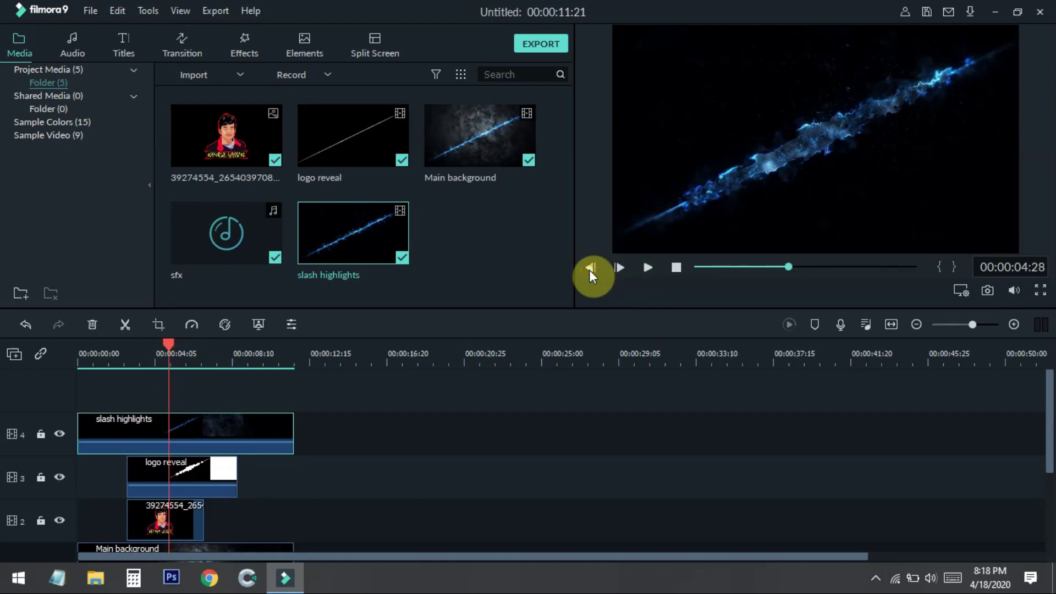
{"action": "left_click", "coordinate": [589, 269]}
{"action": "left_click", "coordinate": [589, 269]}
{"action": "left_click", "coordinate": [589, 269]}
{"action": "left_click", "coordinate": [589, 270]}
{"action": "left_click", "coordinate": [589, 269]}
{"action": "left_click", "coordinate": [589, 270]}
{"action": "left_click", "coordinate": [589, 269]}
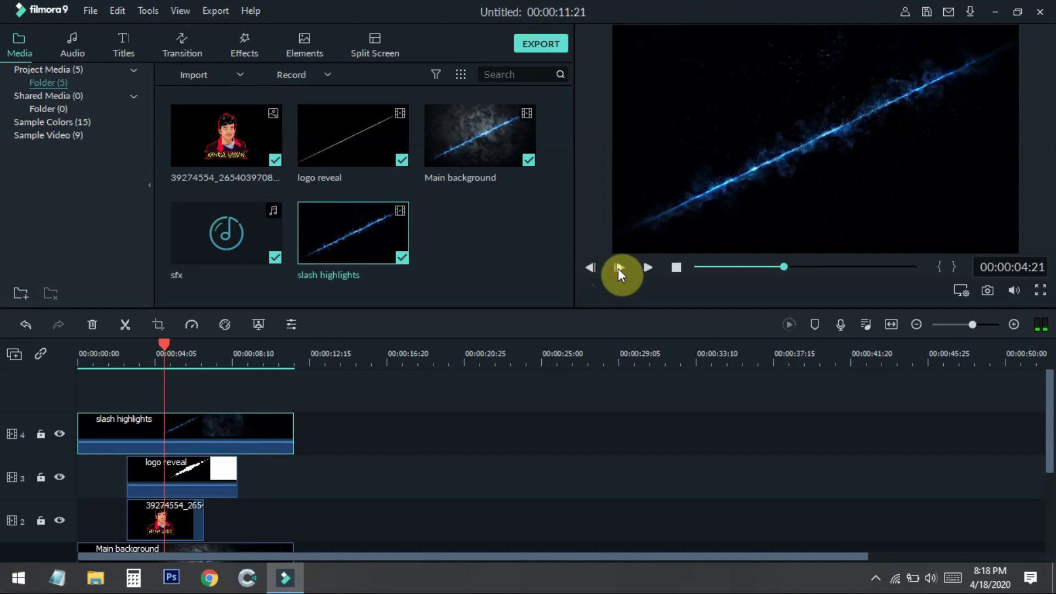
{"action": "left_click", "coordinate": [618, 269]}
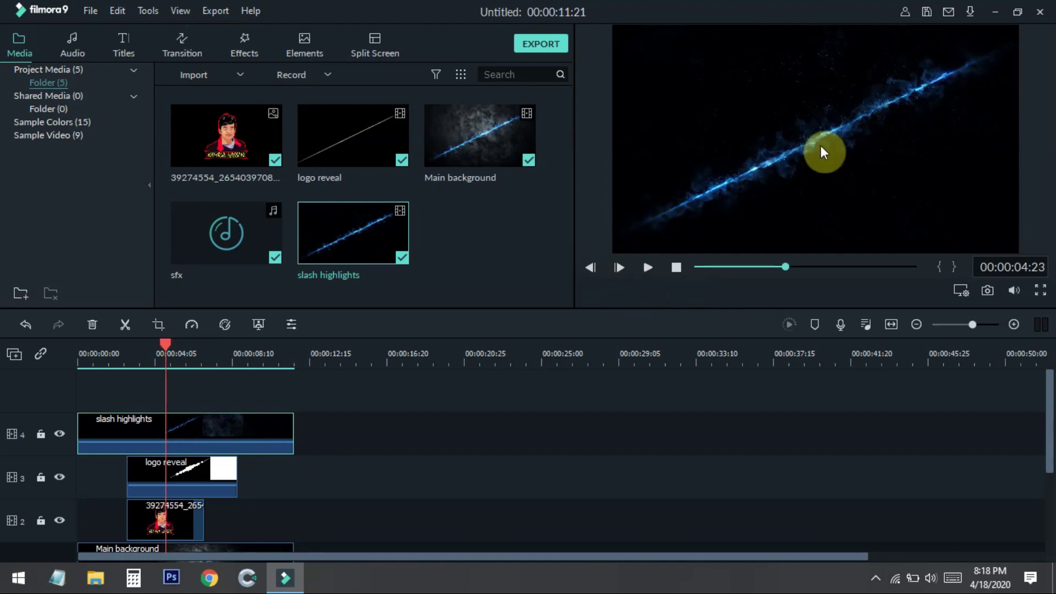
{"action": "left_click", "coordinate": [592, 268]}
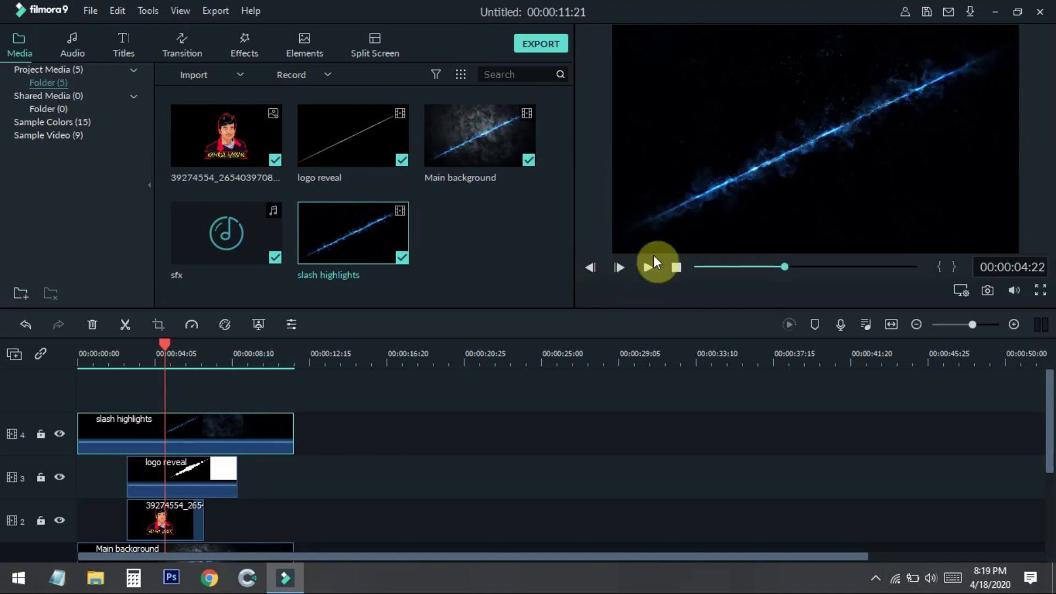
{"action": "left_click", "coordinate": [194, 436]}
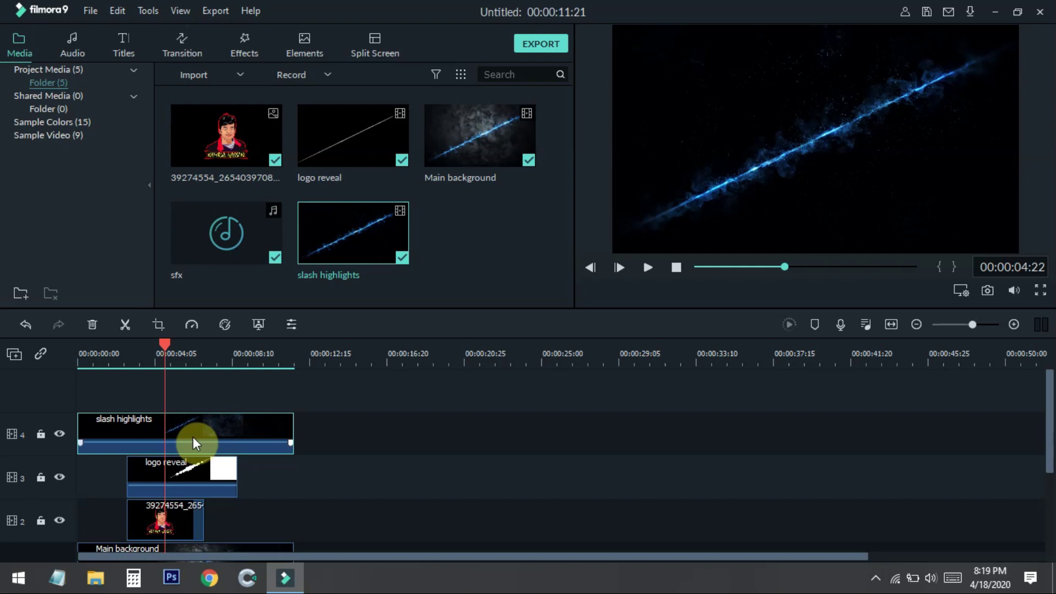
{"action": "left_click", "coordinate": [125, 324]}
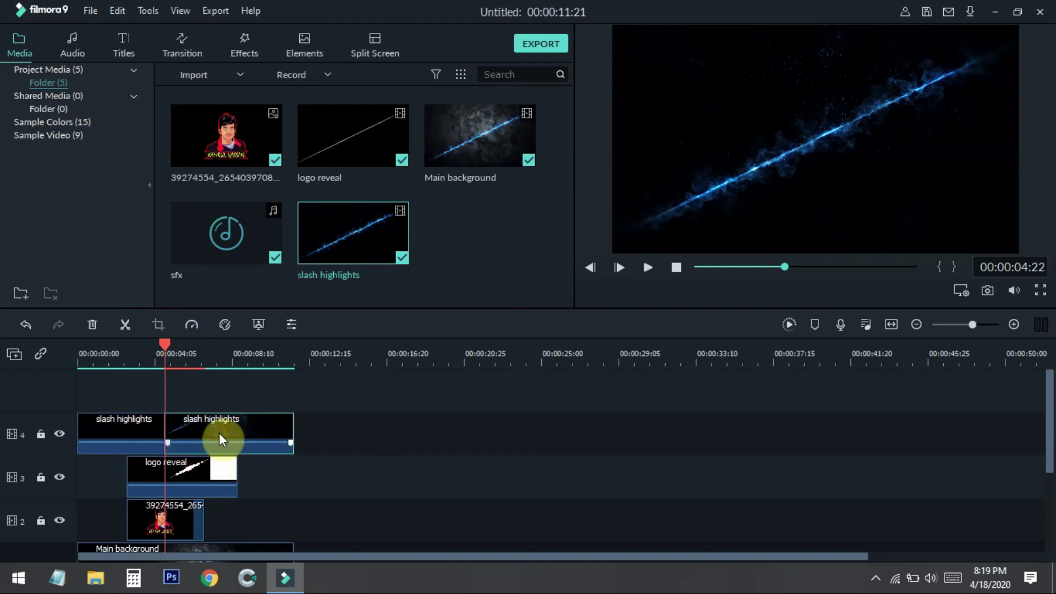
{"action": "key", "text": "Delete"}
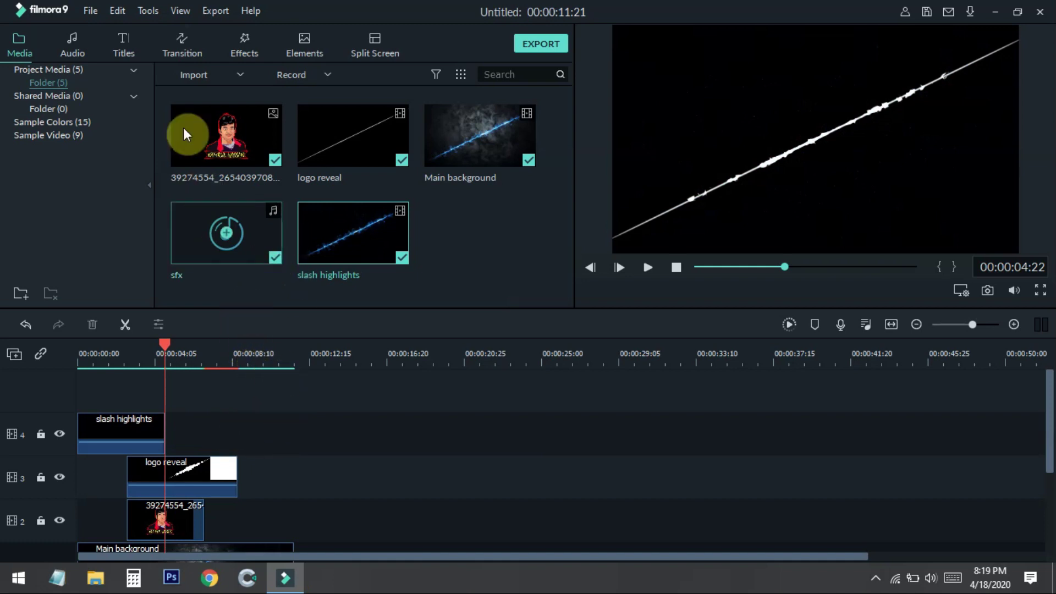
Step: Find the Dissolve transition and apply it to the ends of the slash highlights and logo reveal clips
{"action": "left_click", "coordinate": [180, 53]}
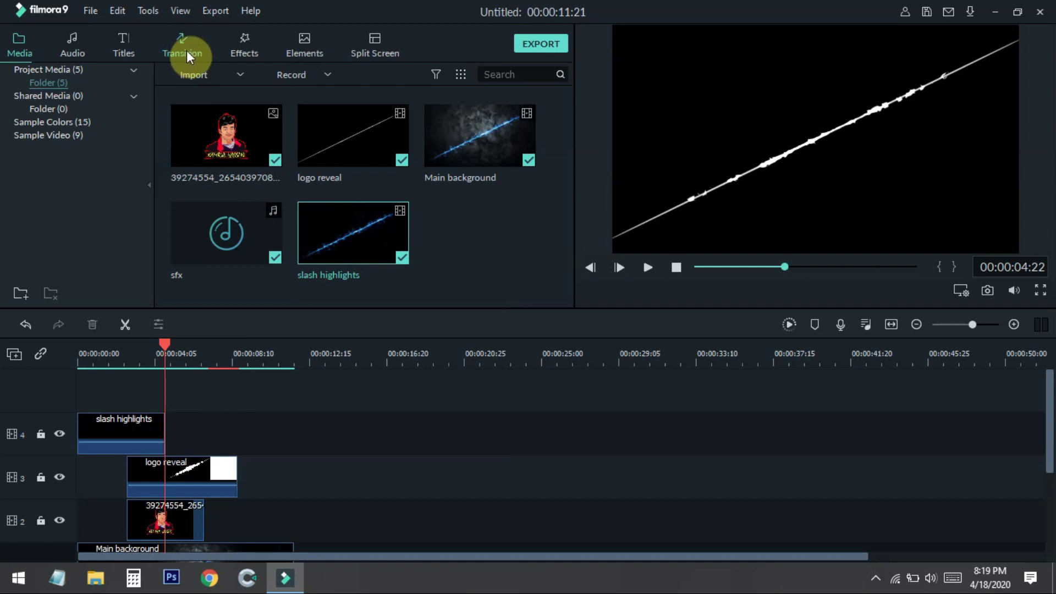
{"action": "left_click", "coordinate": [502, 75]}
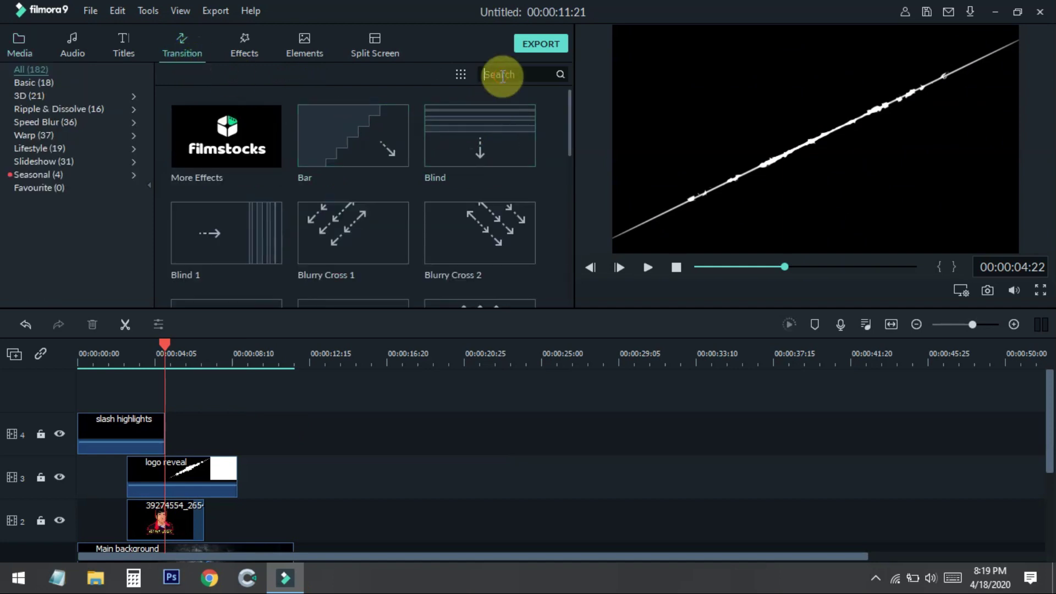
{"action": "type", "text": "dis"}
{"action": "mouse_move", "coordinate": [365, 254]}
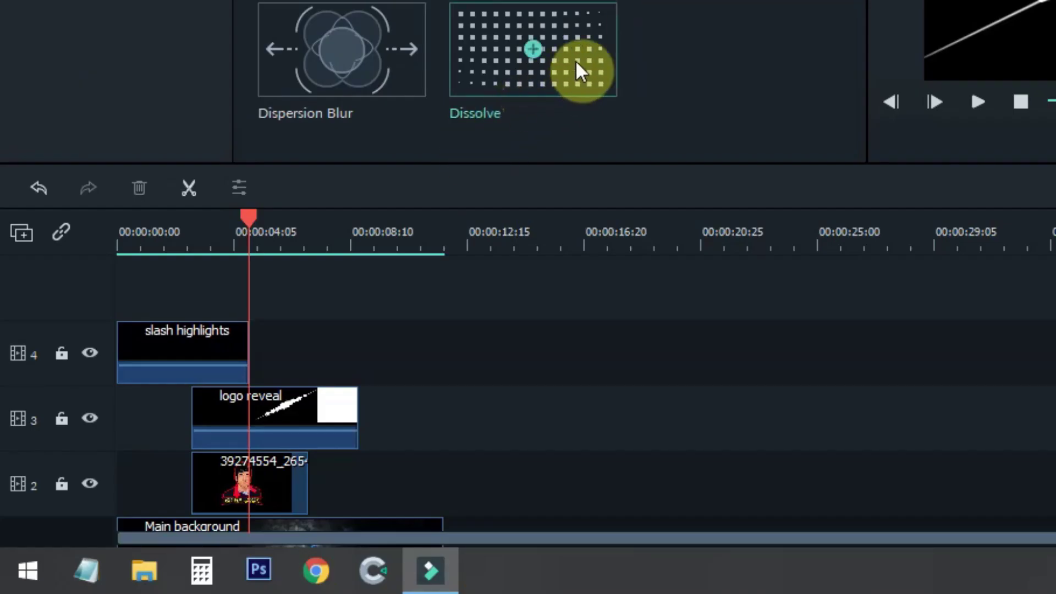
{"action": "left_click_drag", "start_coordinate": [585, 61], "coordinate": [244, 352]}
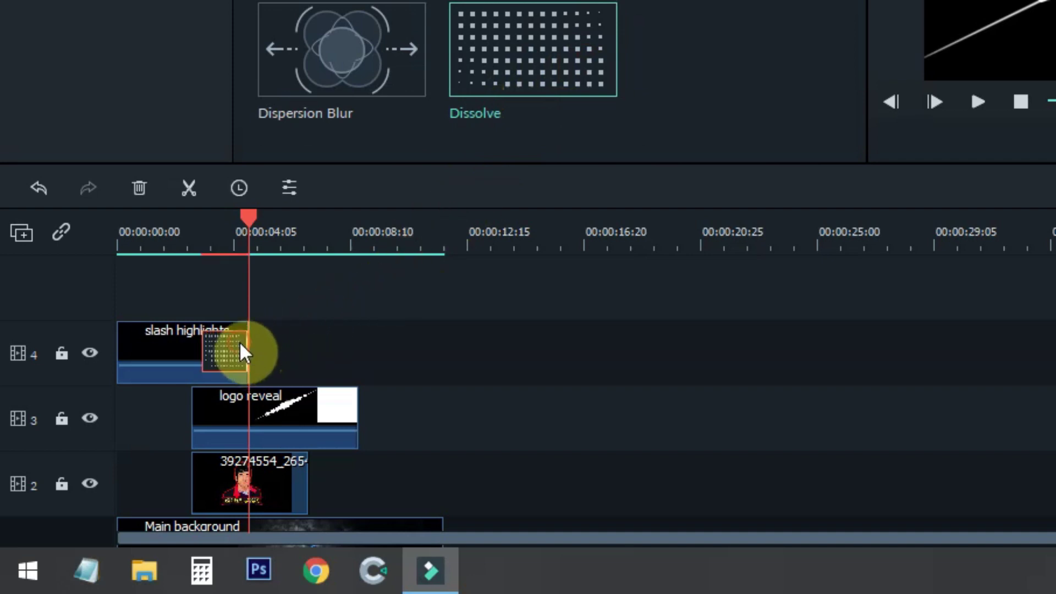
{"action": "left_click_drag", "start_coordinate": [576, 47], "coordinate": [358, 408]}
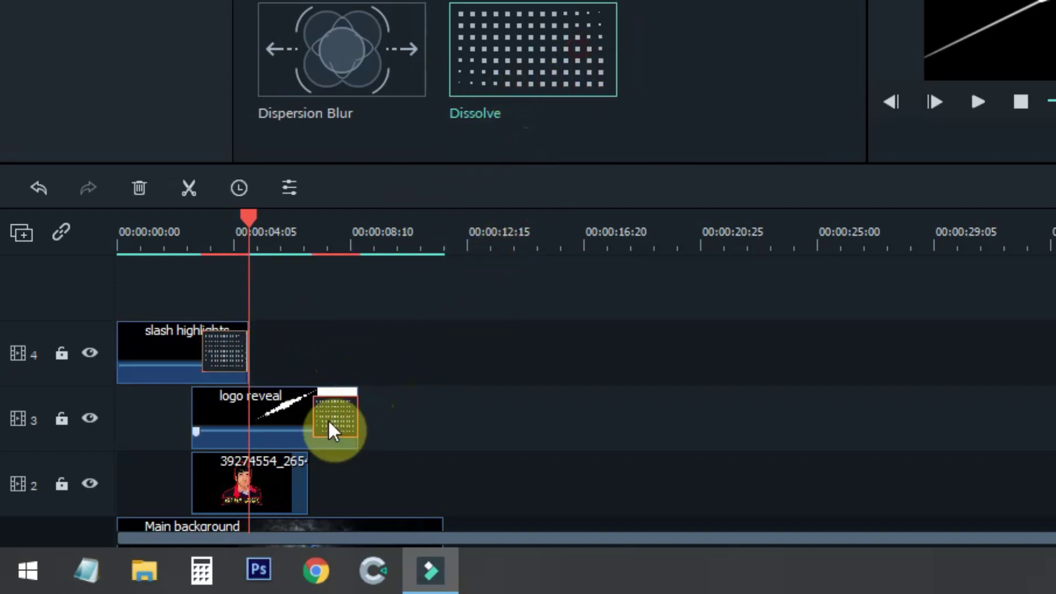
Step: Shorten the Dissolve transitions on logo reveal and slash highlights to under one second each, keeping them at the clip ends
{"action": "left_click", "coordinate": [338, 418]}
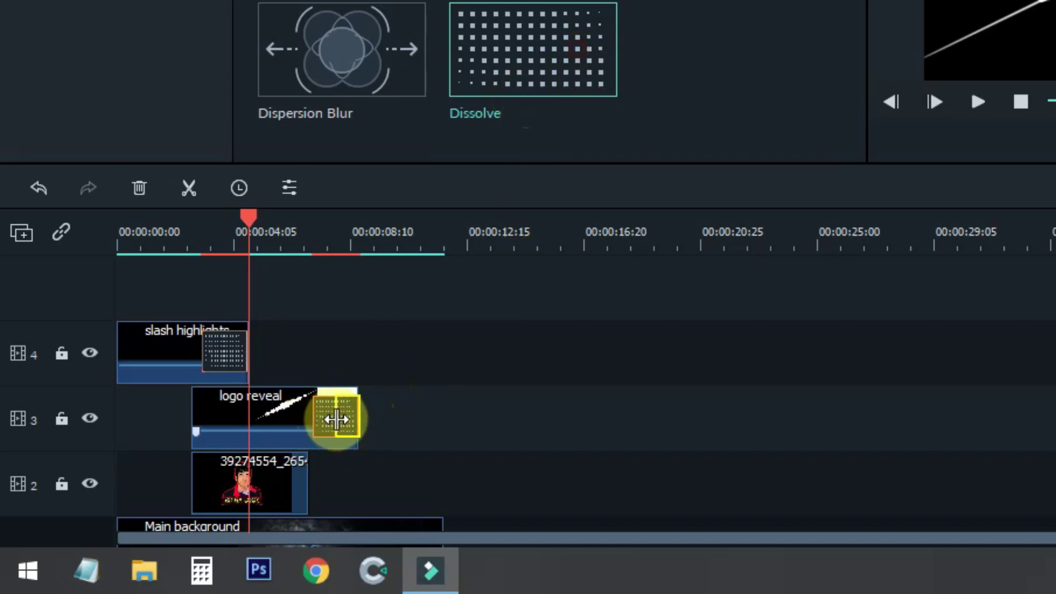
{"action": "left_click_drag", "start_coordinate": [340, 420], "coordinate": [341, 419]}
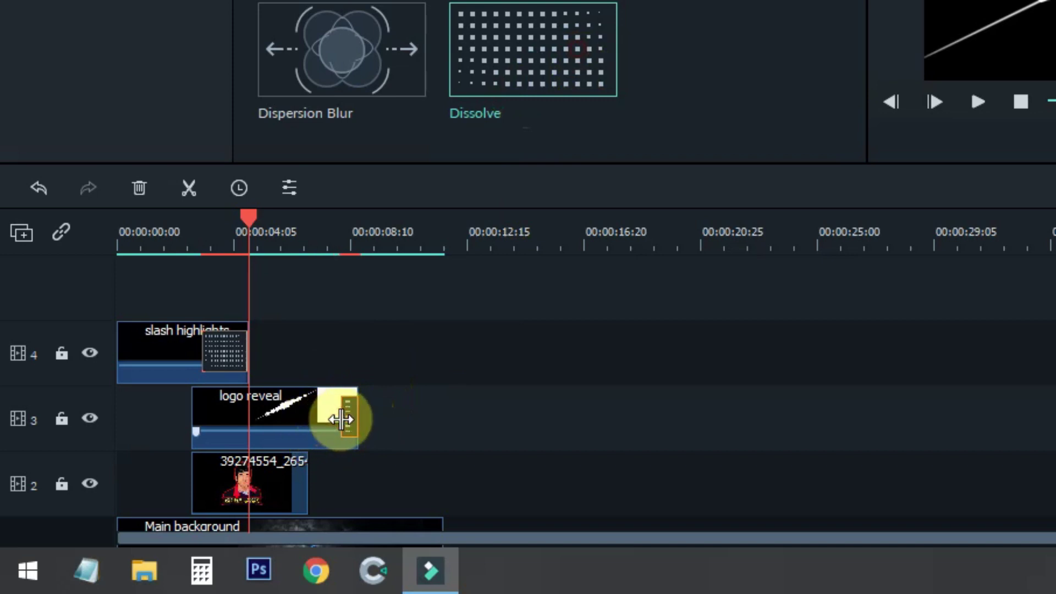
{"action": "left_click", "coordinate": [203, 354]}
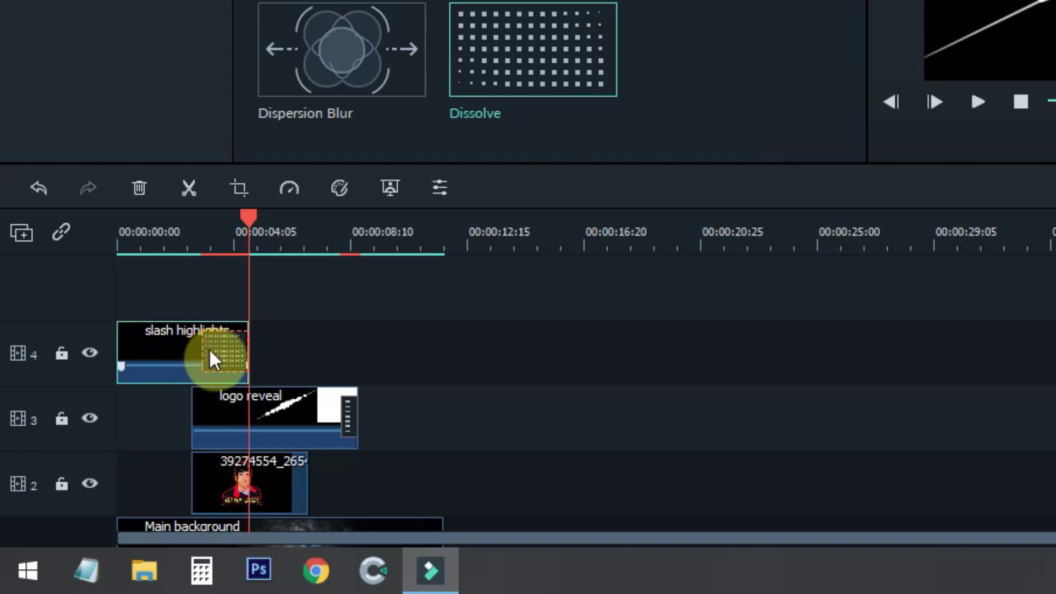
{"action": "left_click", "coordinate": [210, 360]}
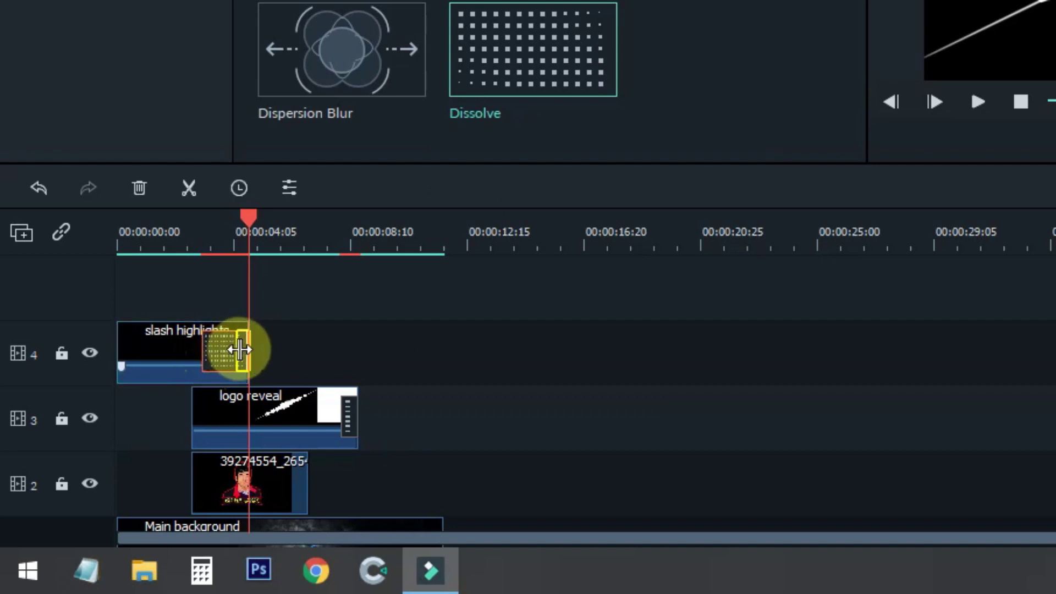
{"action": "left_click", "coordinate": [415, 333]}
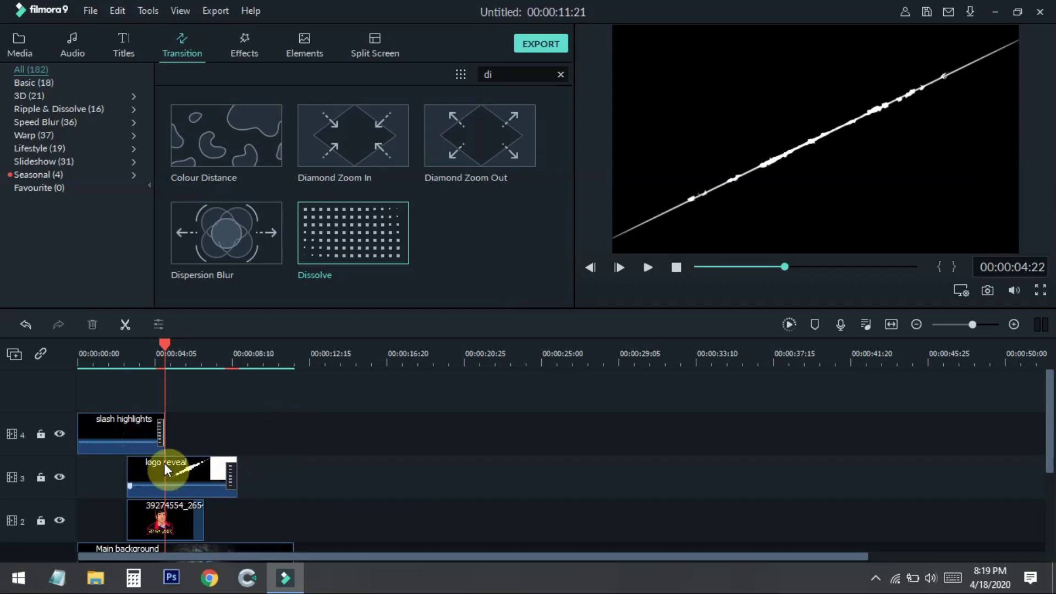
Step: Play the timeline from the start to check the layered clips and their dissolves
{"action": "left_click_drag", "start_coordinate": [164, 342], "coordinate": [77, 349]}
{"action": "left_click", "coordinate": [647, 266]}
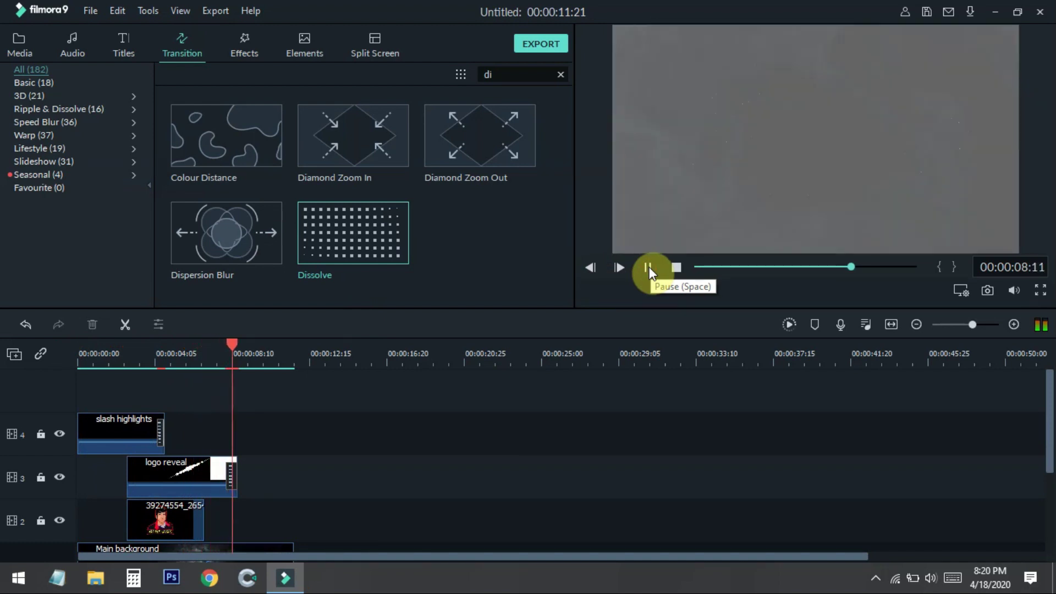
{"action": "left_click", "coordinate": [649, 266]}
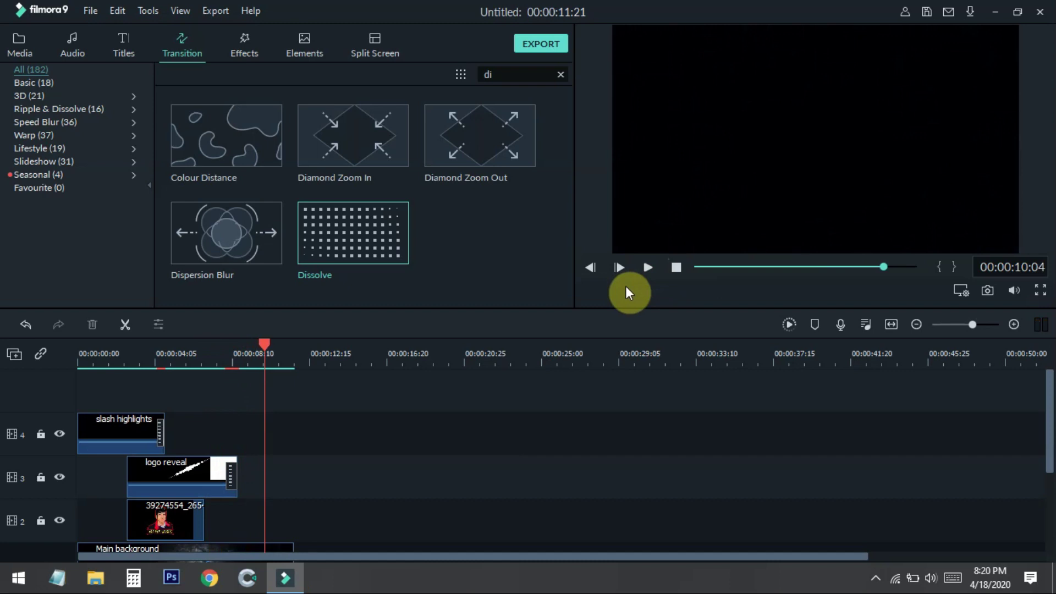
Step: Extend the portrait logo clip on track 2 so it ends together with the main background clip
{"action": "left_click", "coordinate": [458, 425]}
{"action": "left_click", "coordinate": [180, 486]}
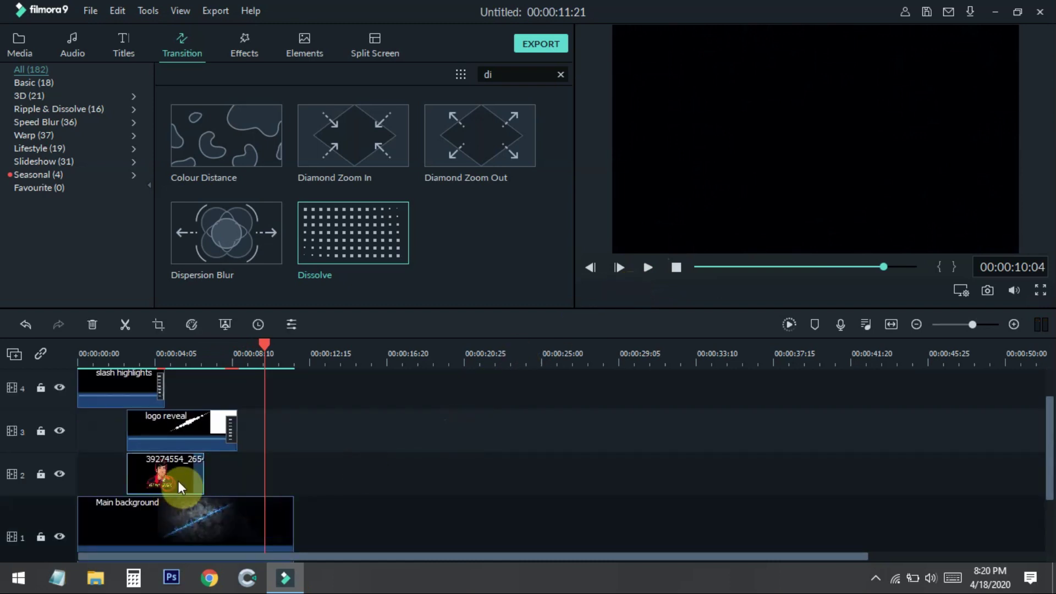
{"action": "left_click_drag", "start_coordinate": [204, 475], "coordinate": [290, 484]}
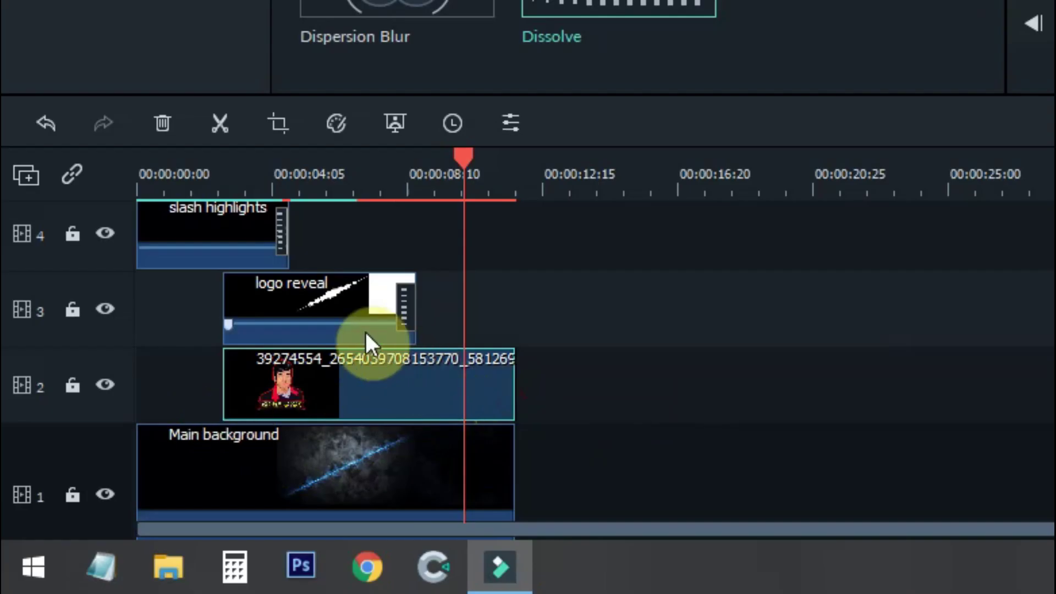
Step: Key out the white of the logo reveal clip with Chroma Key, sampling white from the preview at 00:00:06:01 and using offset 2
{"action": "left_click", "coordinate": [336, 293]}
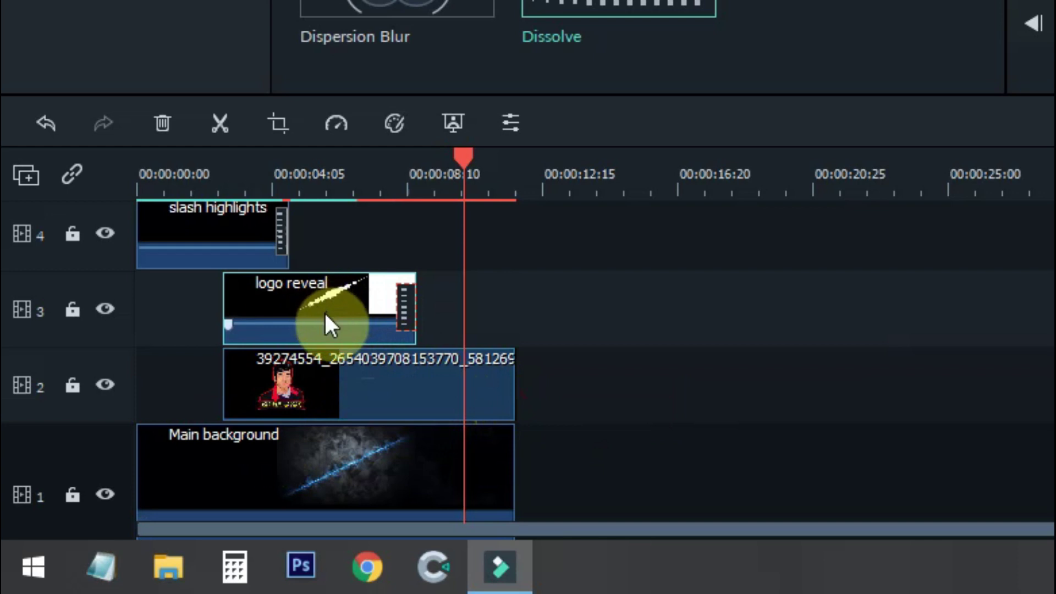
{"action": "right_click", "coordinate": [324, 311]}
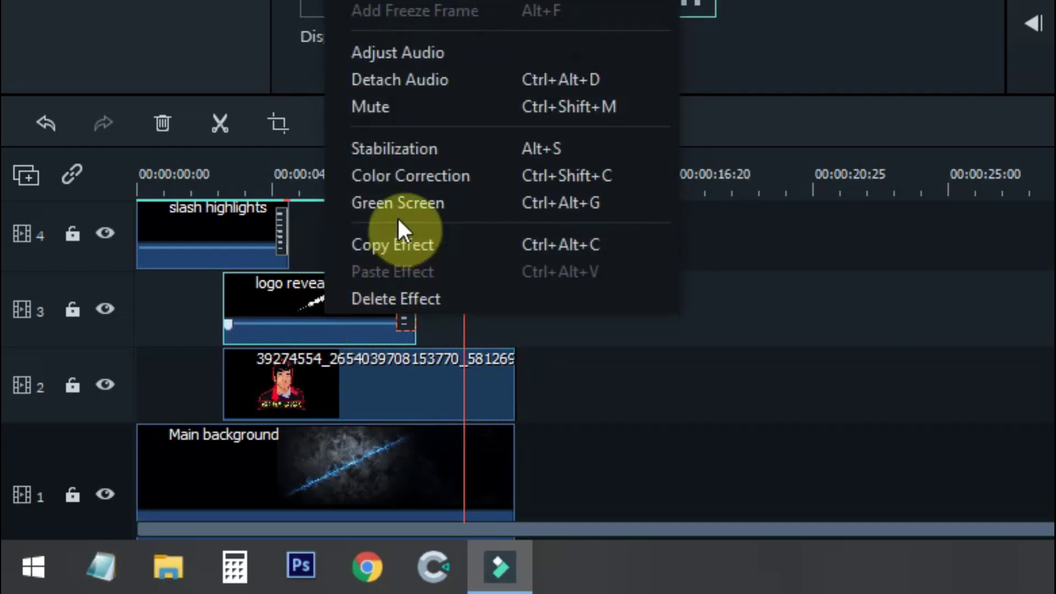
{"action": "left_click", "coordinate": [402, 203]}
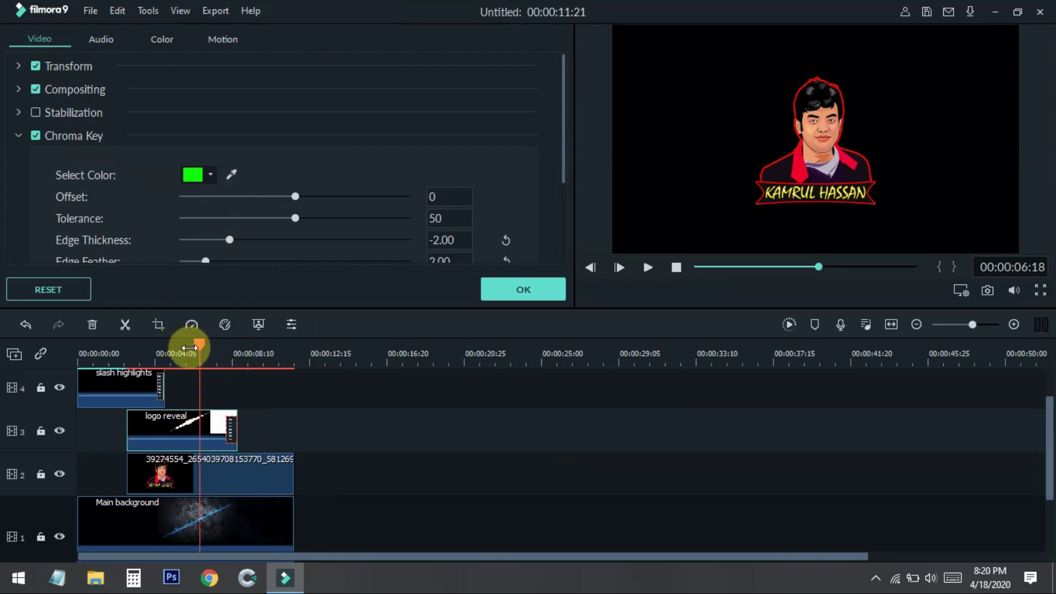
{"action": "left_click", "coordinate": [189, 353]}
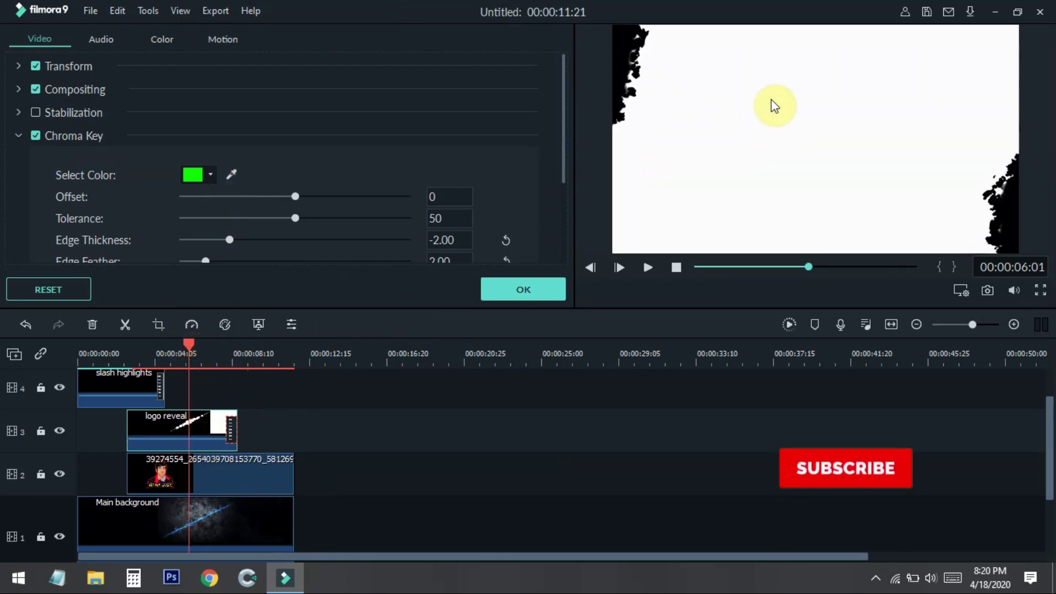
{"action": "left_click", "coordinate": [232, 174]}
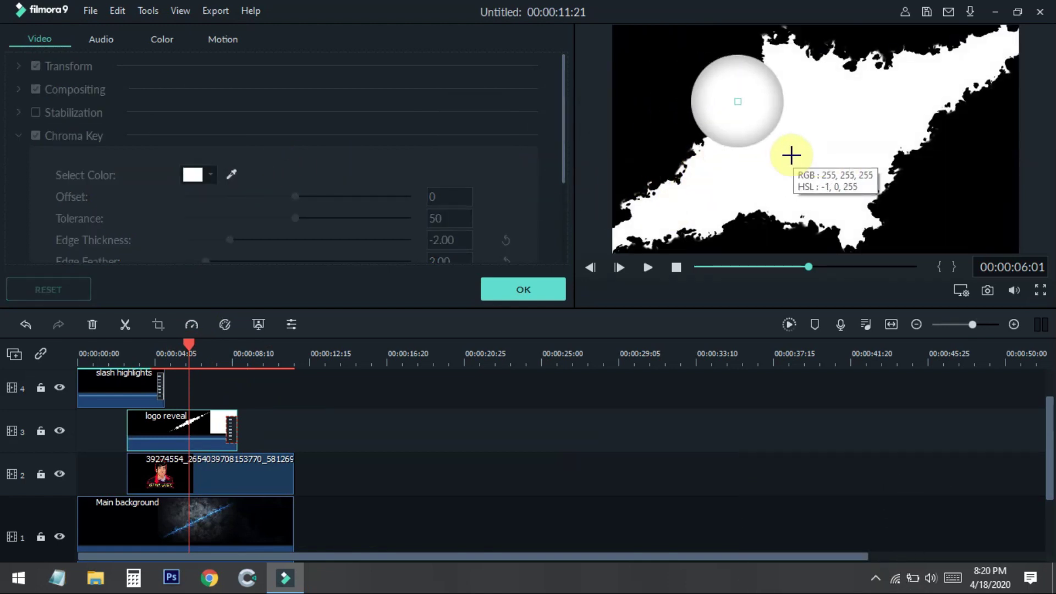
{"action": "left_click", "coordinate": [792, 157]}
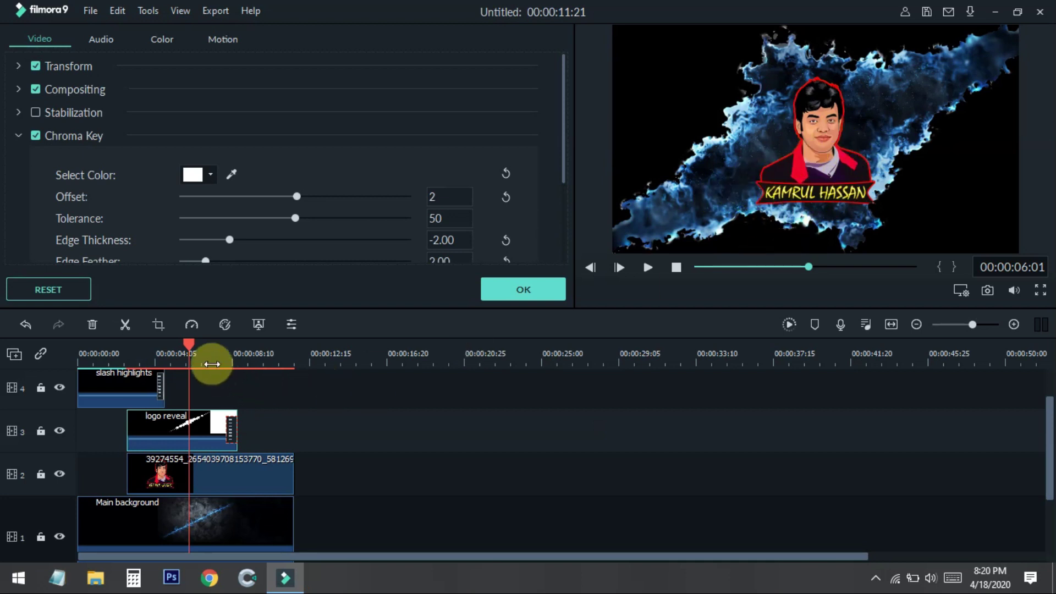
{"action": "left_click_drag", "start_coordinate": [191, 352], "coordinate": [83, 354]}
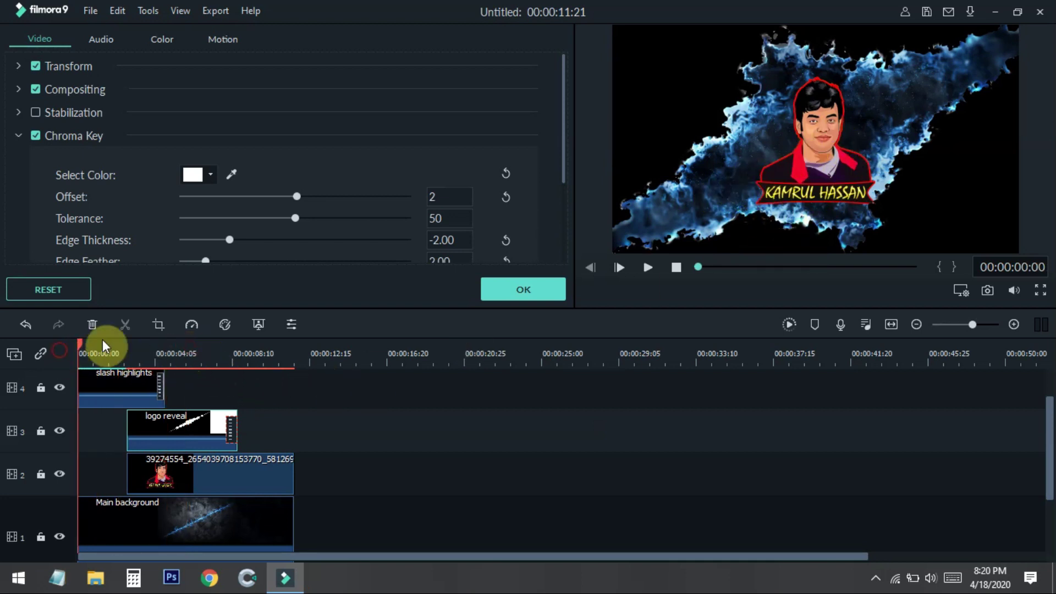
{"action": "left_click", "coordinate": [501, 288]}
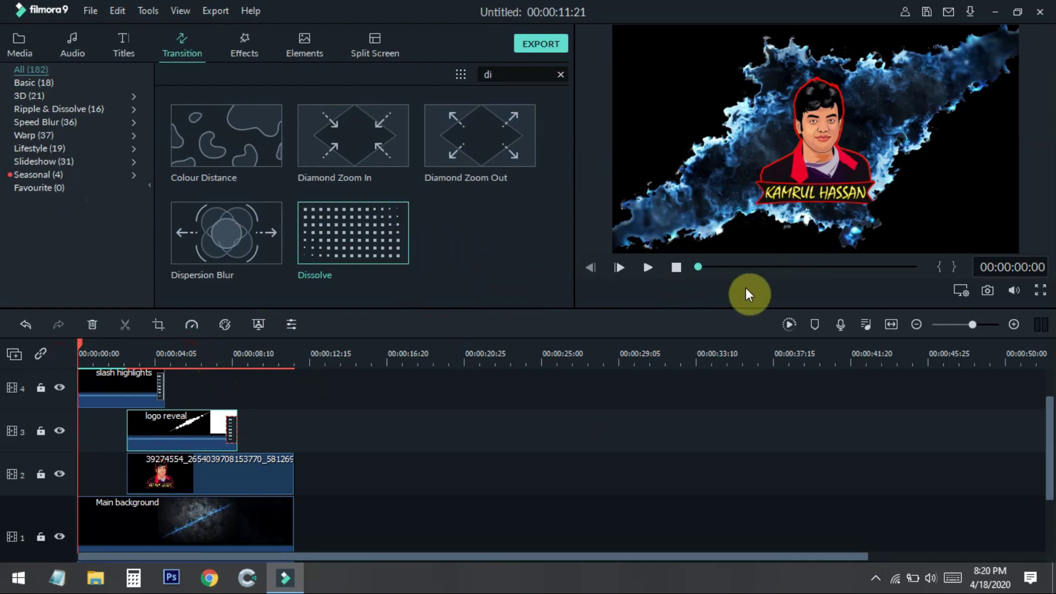
Step: Render the timeline preview and play the intro from the beginning
{"action": "left_click", "coordinate": [788, 325]}
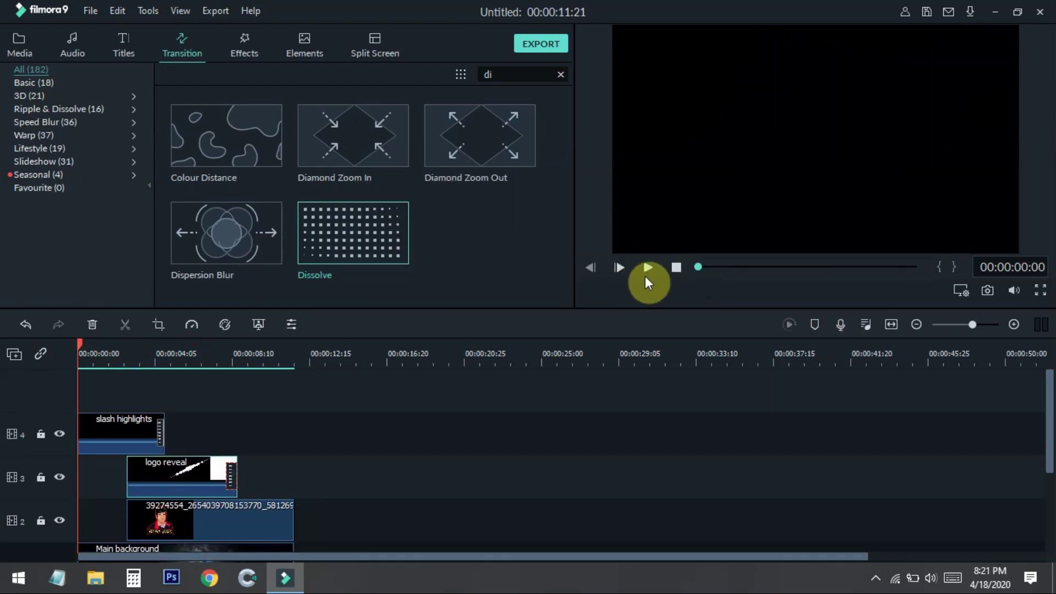
{"action": "left_click", "coordinate": [647, 268]}
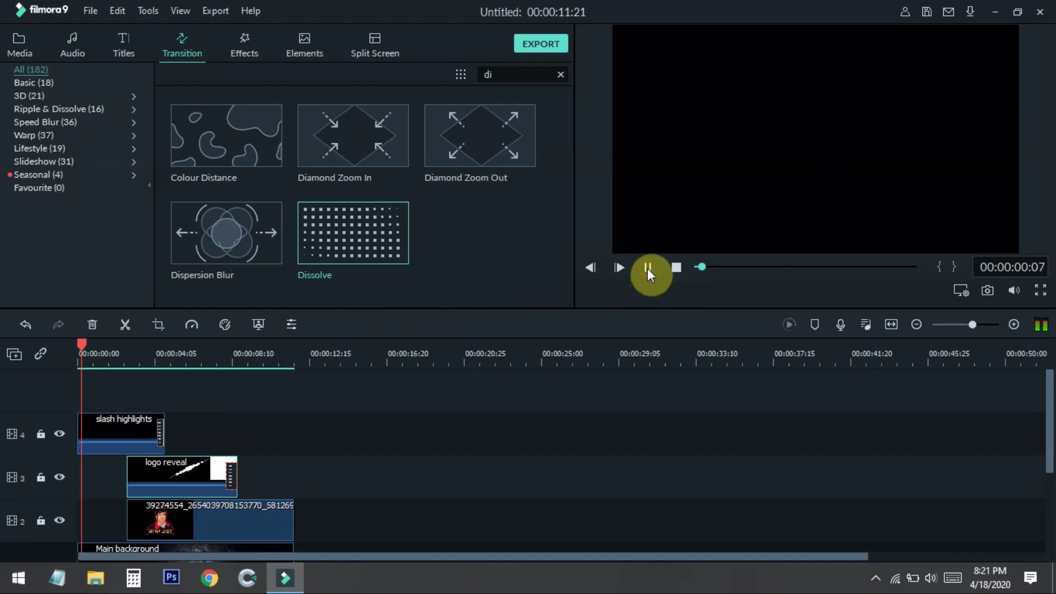